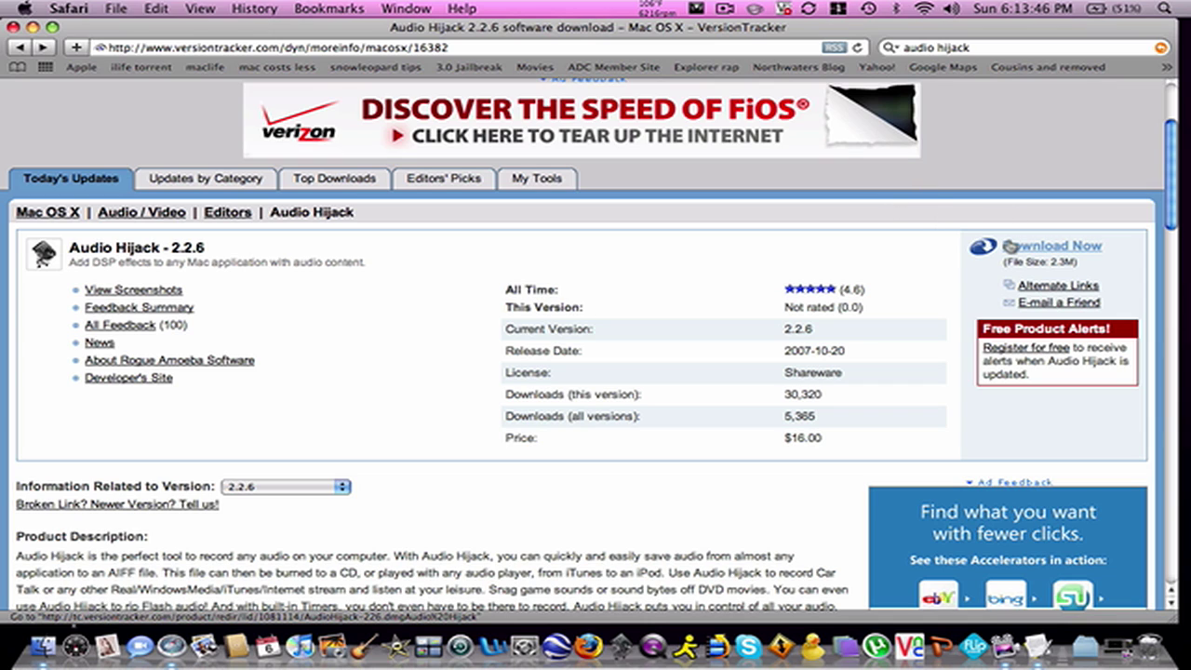
Close the Safari window showing the VersionTracker Audio Hijack 2.2.6 download page.
key(super)
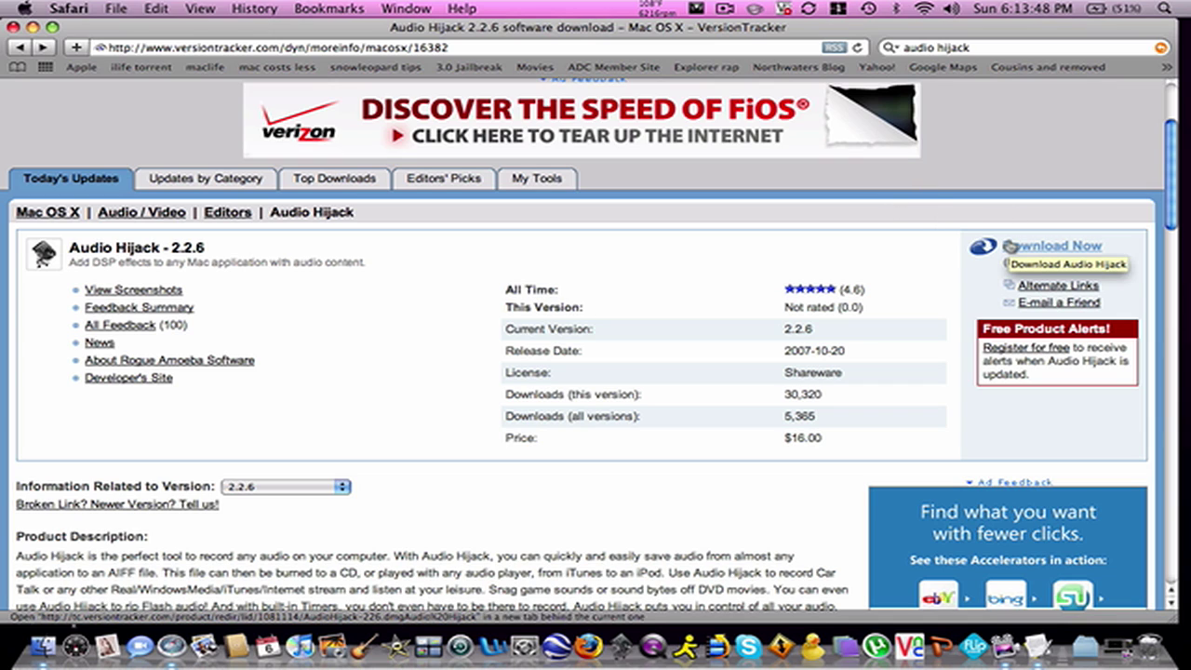
key(super+w)
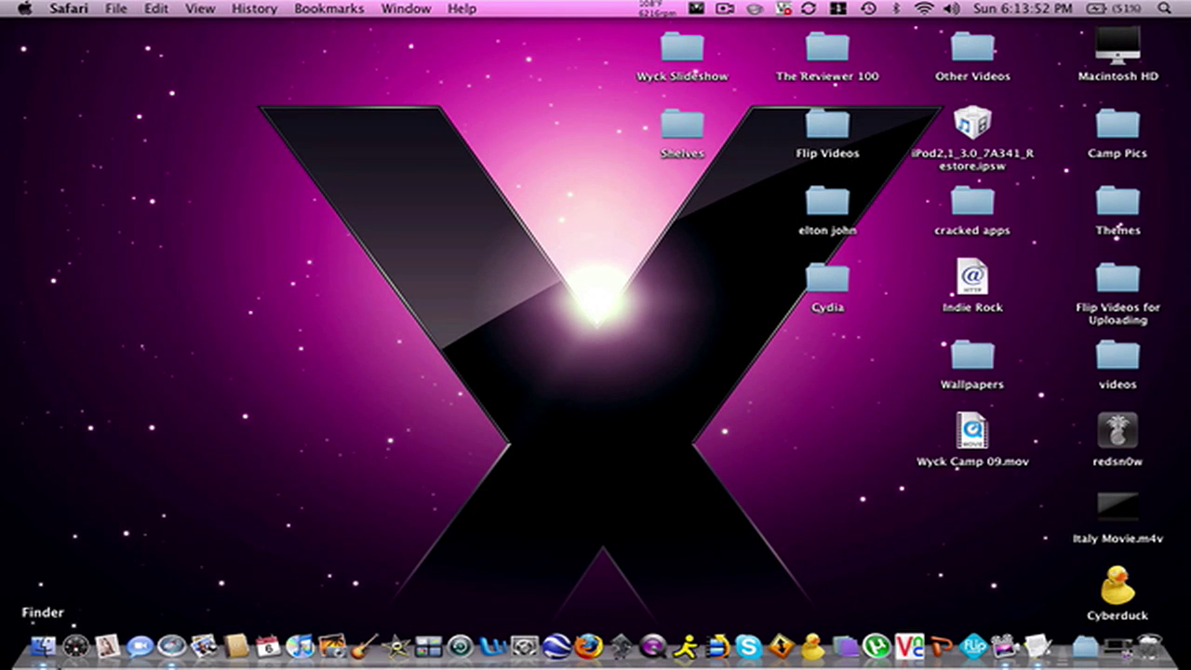
Launch Audio Hijack from Finder's Applications folder, confirm opening it, then close Finder.
click(42, 647)
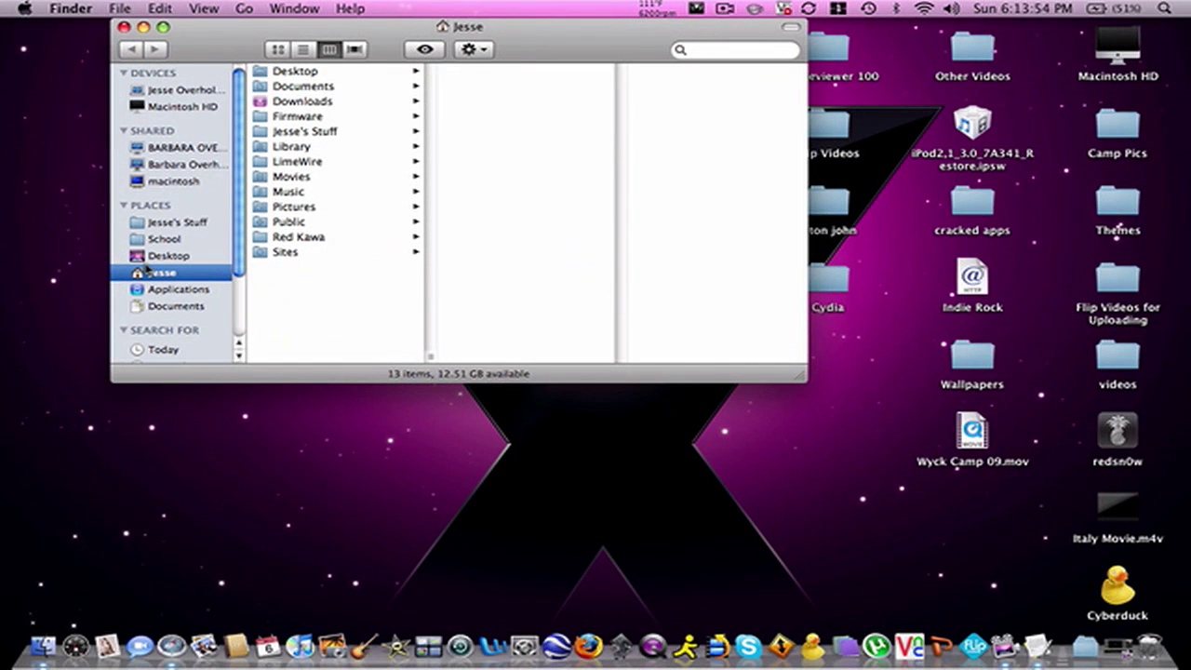
click(156, 291)
scroll(301, 107, down, 5)
scroll(300, 107, down, 5)
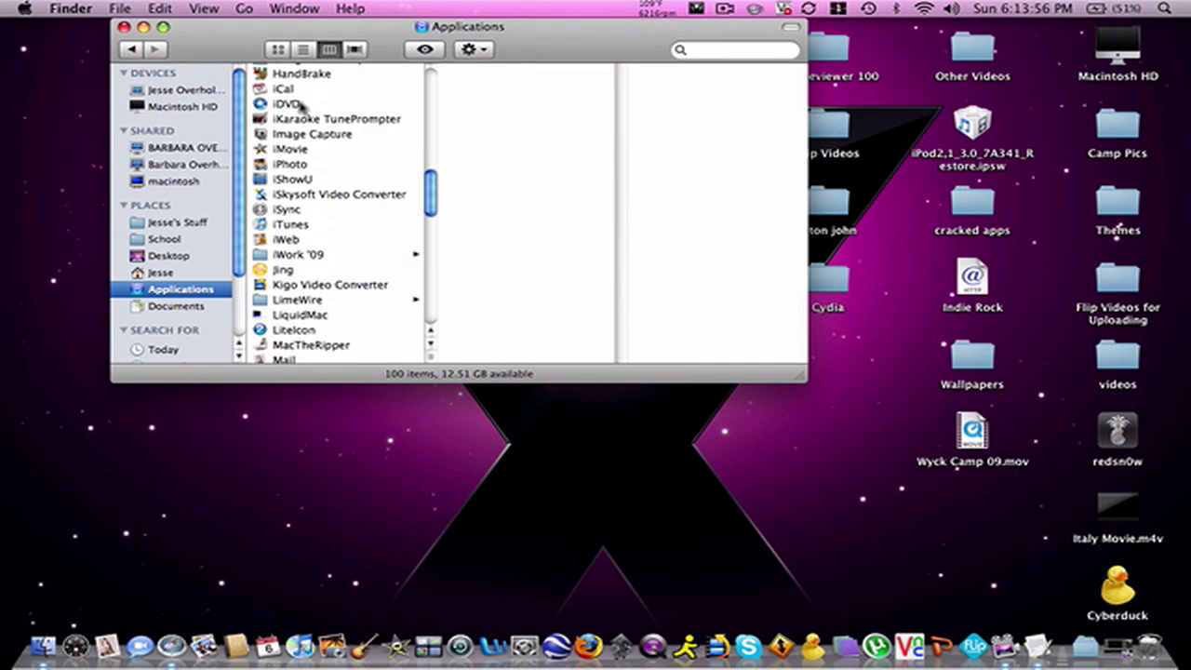
scroll(300, 107, up, 10)
scroll(301, 106, up, 1)
double_click(300, 121)
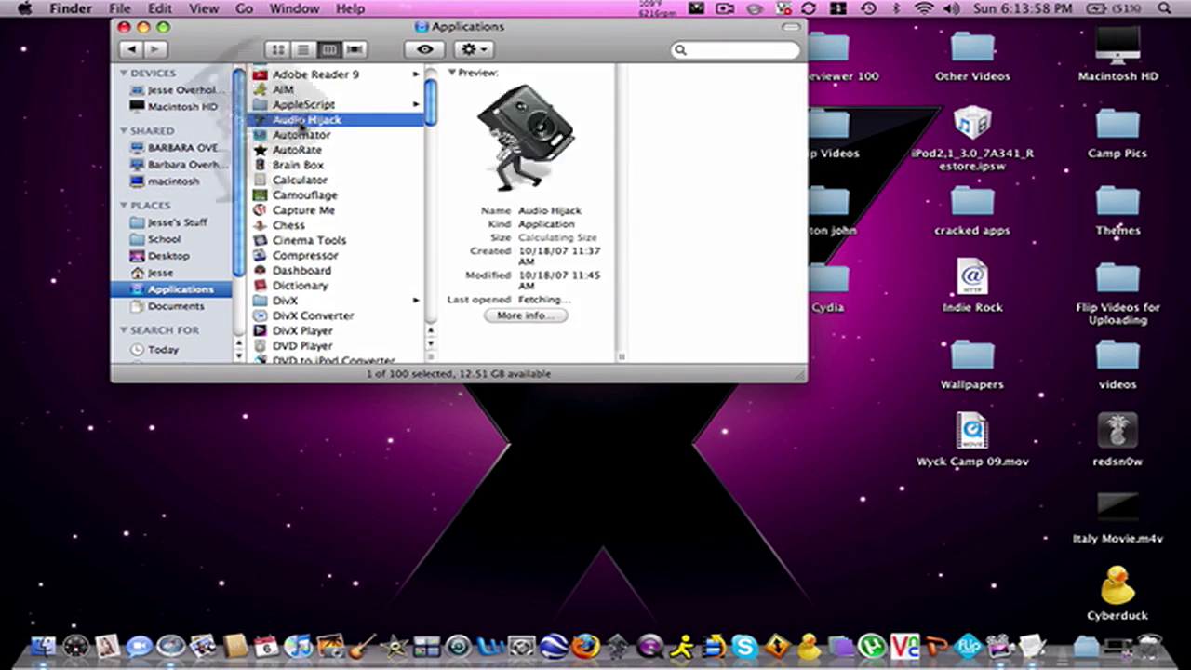
click(744, 257)
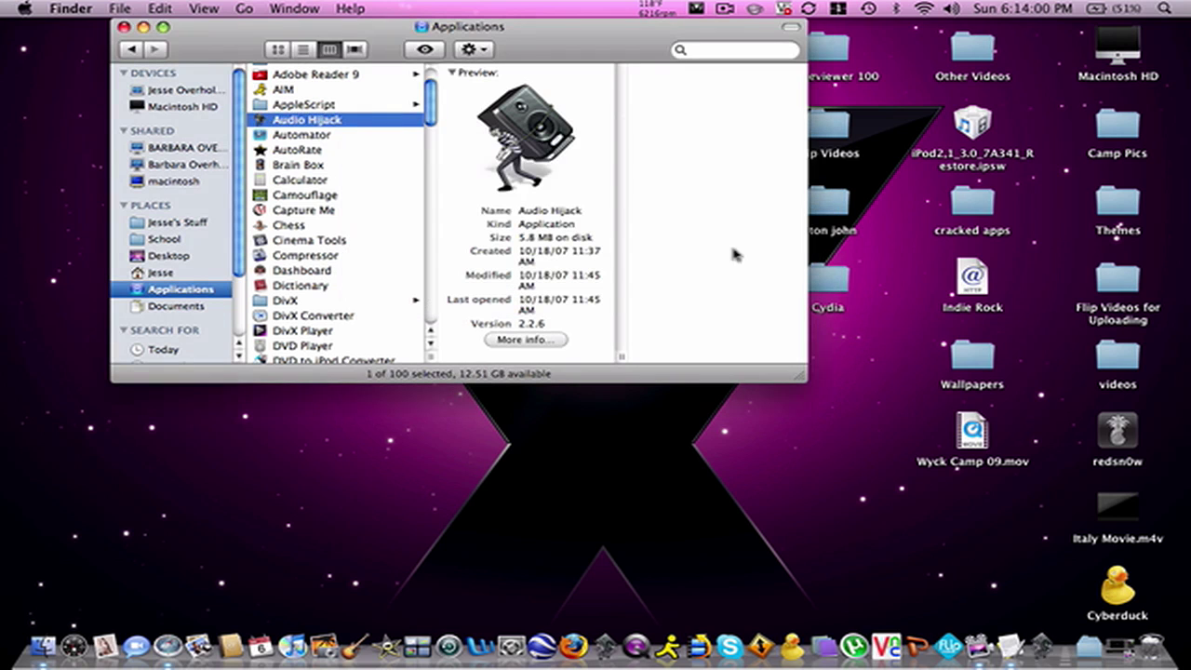
click(122, 27)
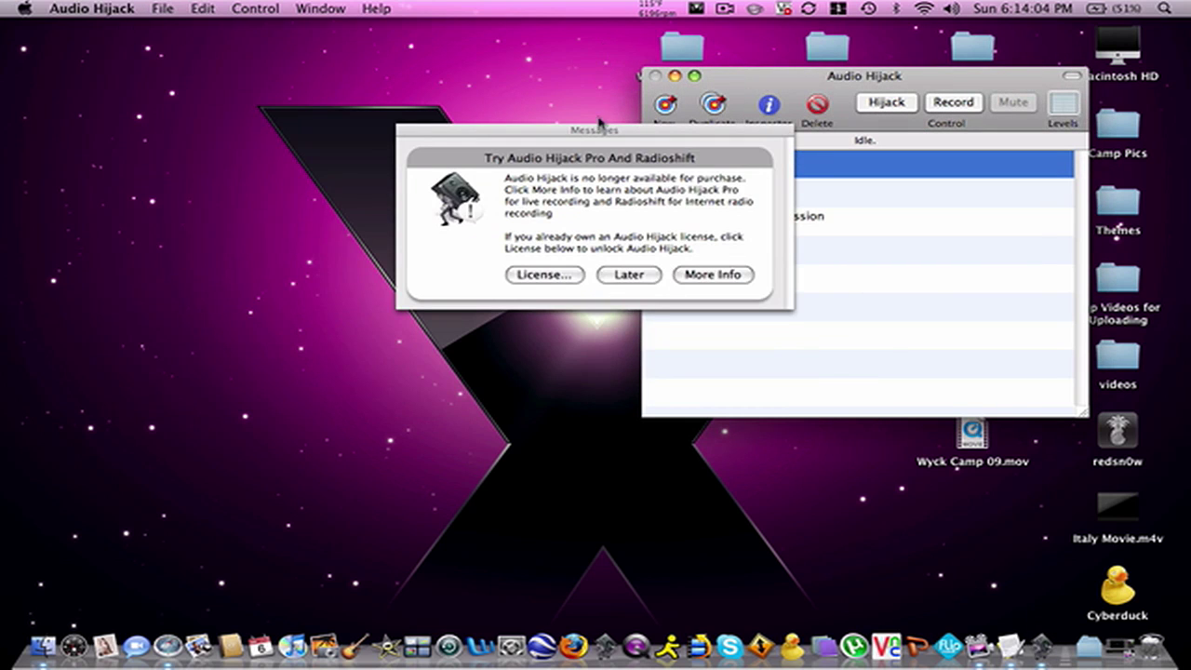
Dismiss the Pro reminder with Later, move the sessions window left, and browse the presets.
click(634, 277)
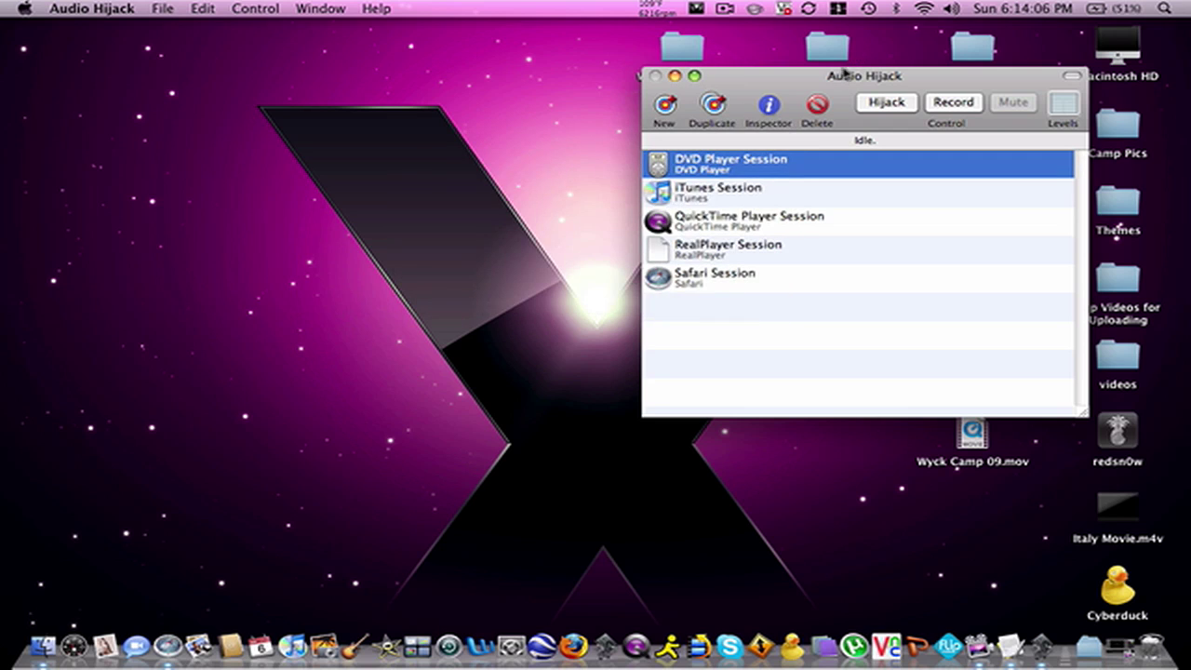
drag(844, 73, 482, 58)
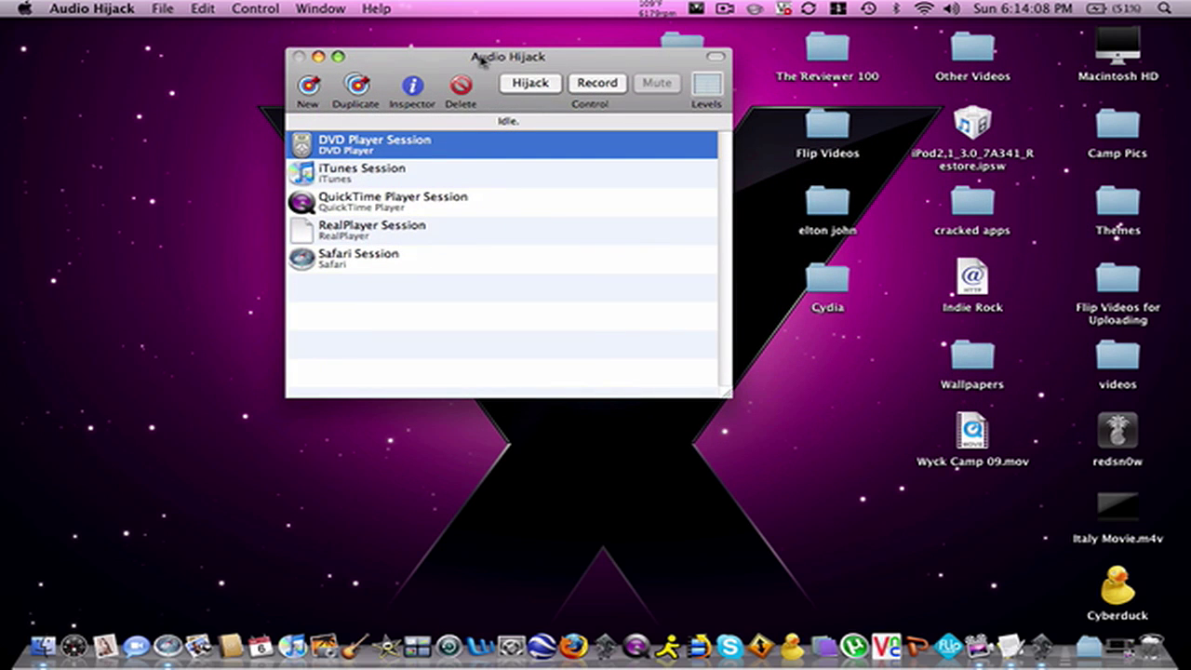
click(356, 265)
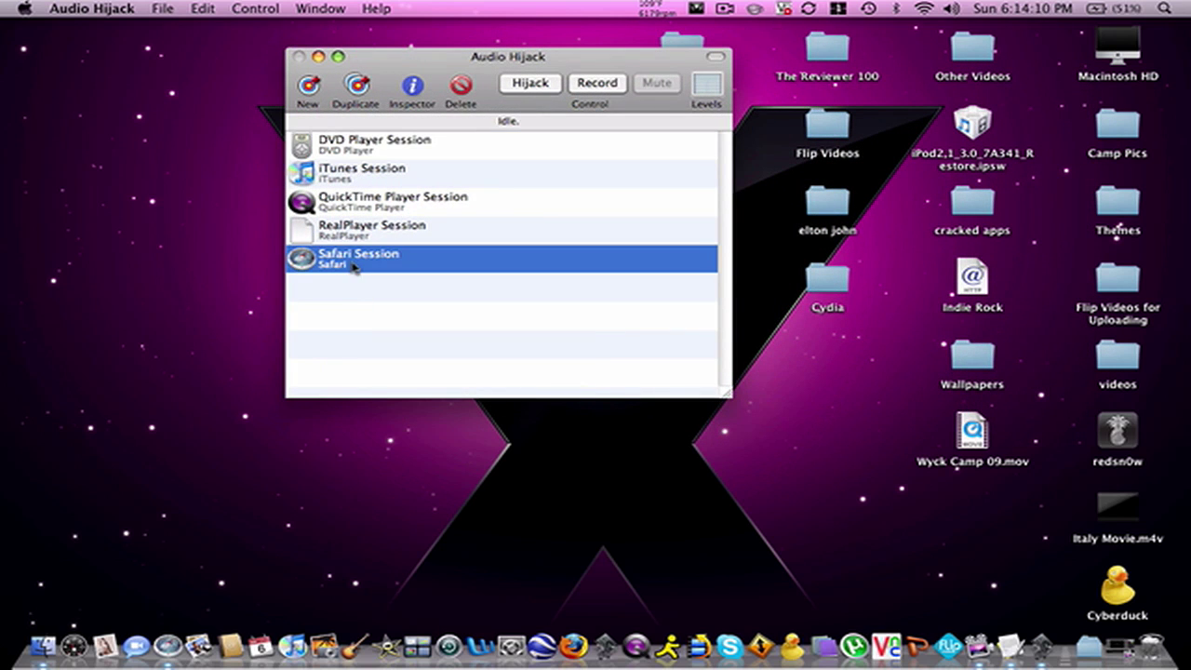
click(326, 167)
click(322, 151)
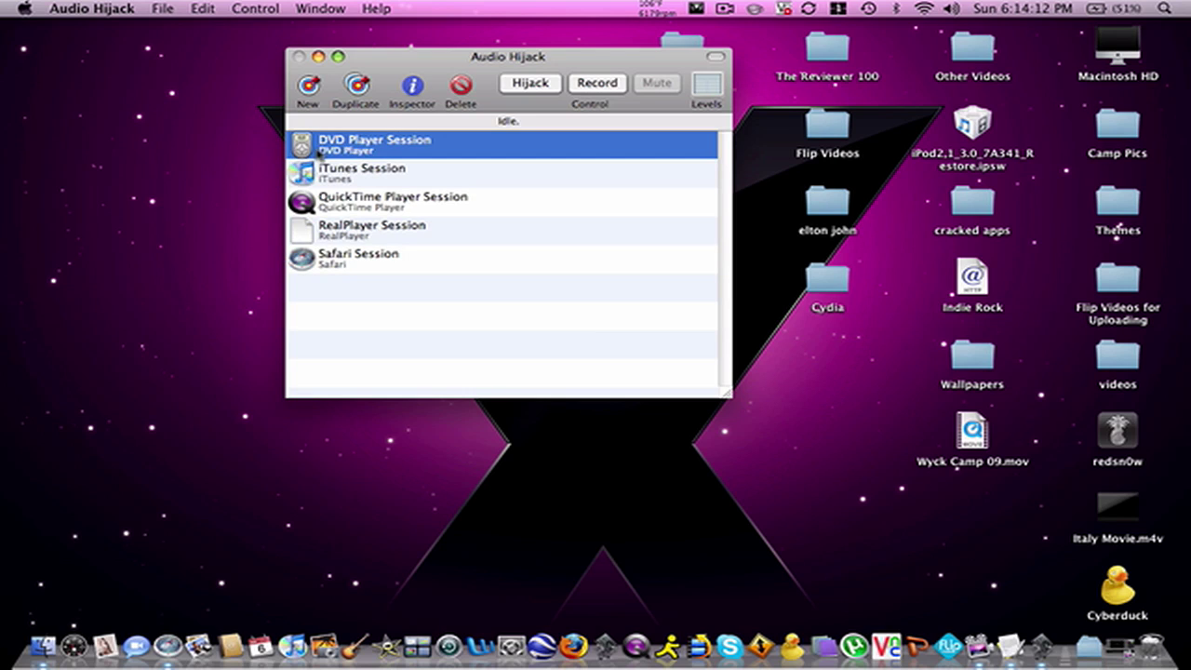
click(332, 204)
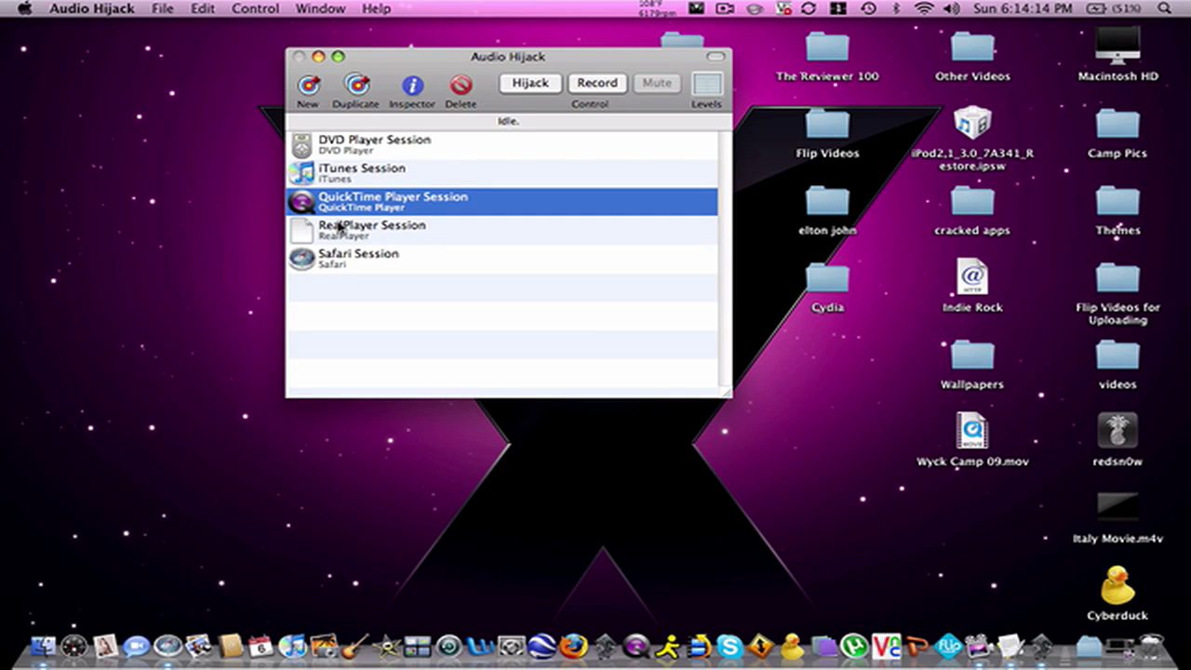
Search YouTube in Safari for 'billie jean' and open the Michael Jackson – Billie Jean video.
click(167, 647)
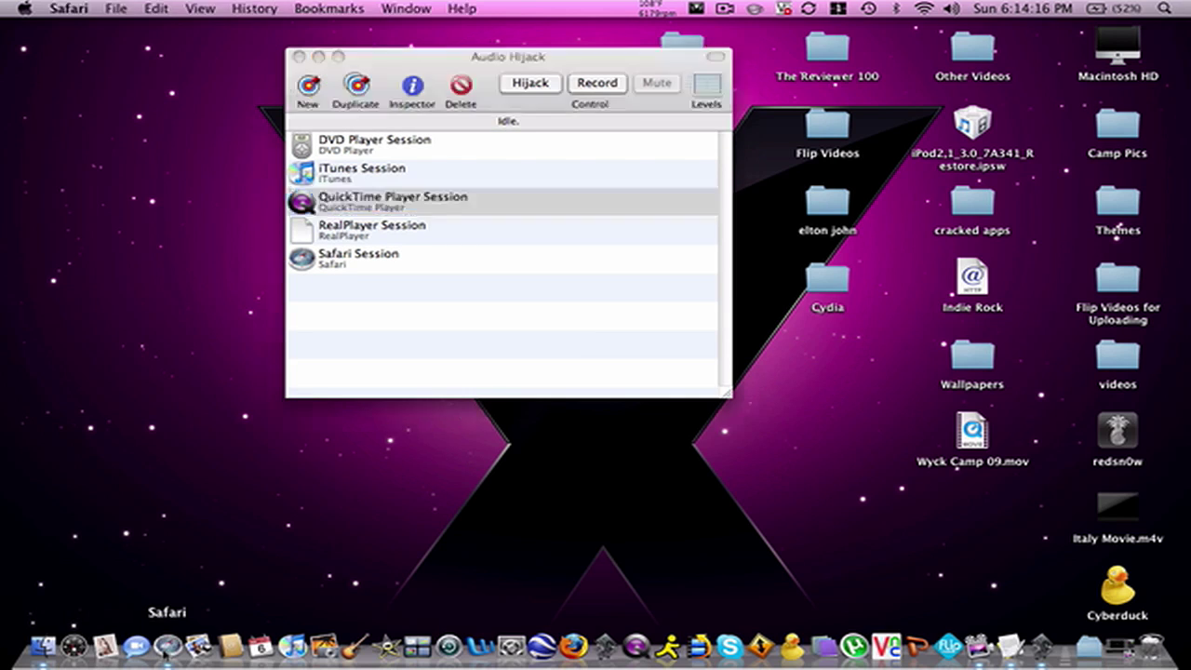
click(558, 233)
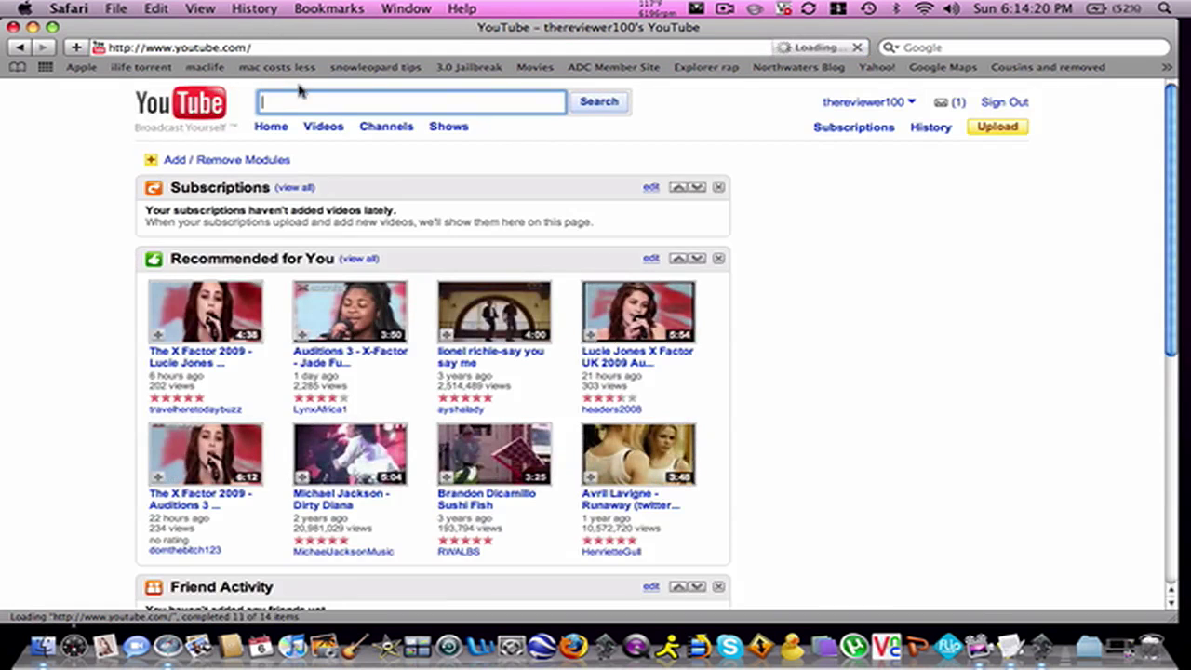
text(bill)
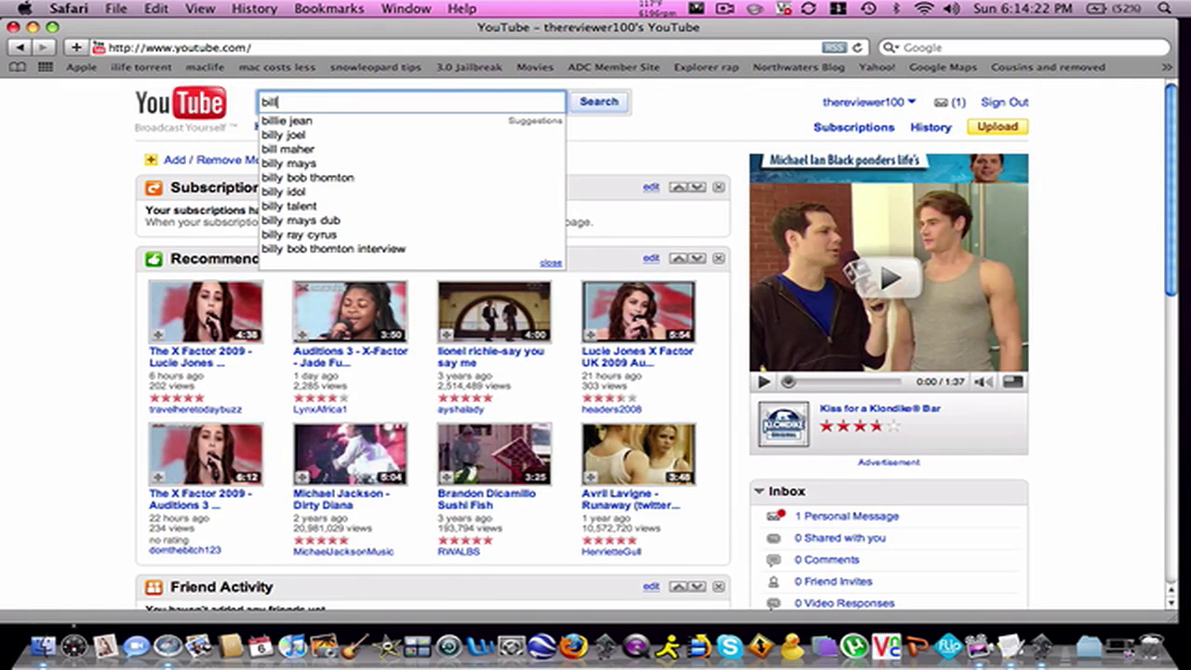
text(ie je)
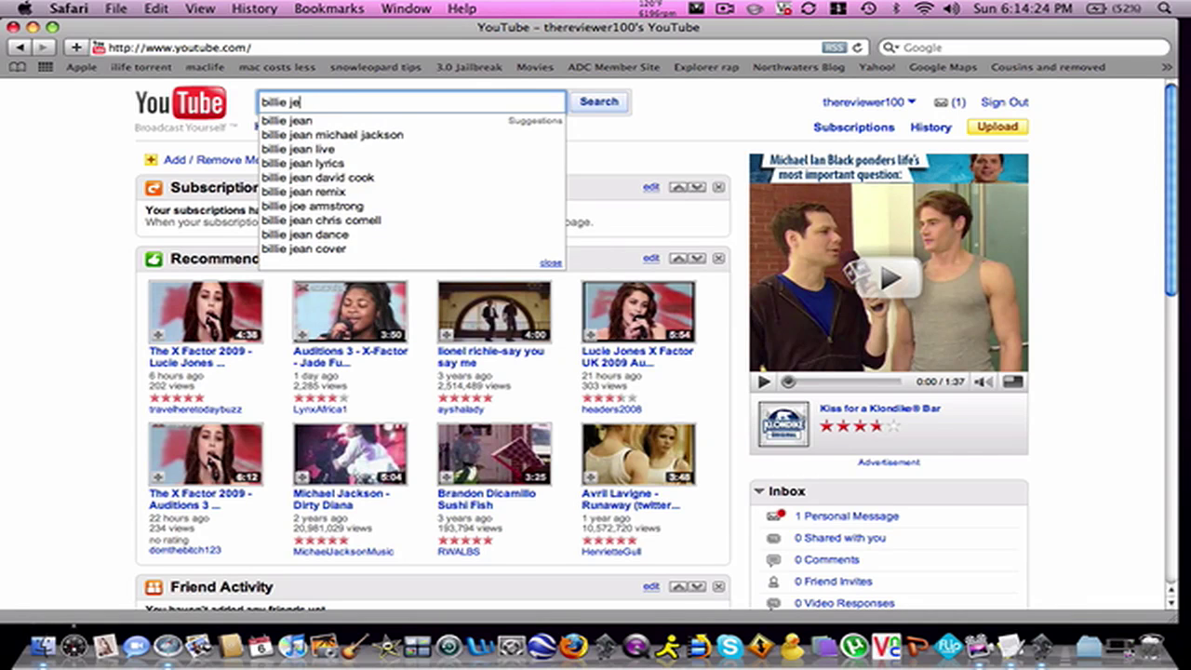
text(an)
key(Return)
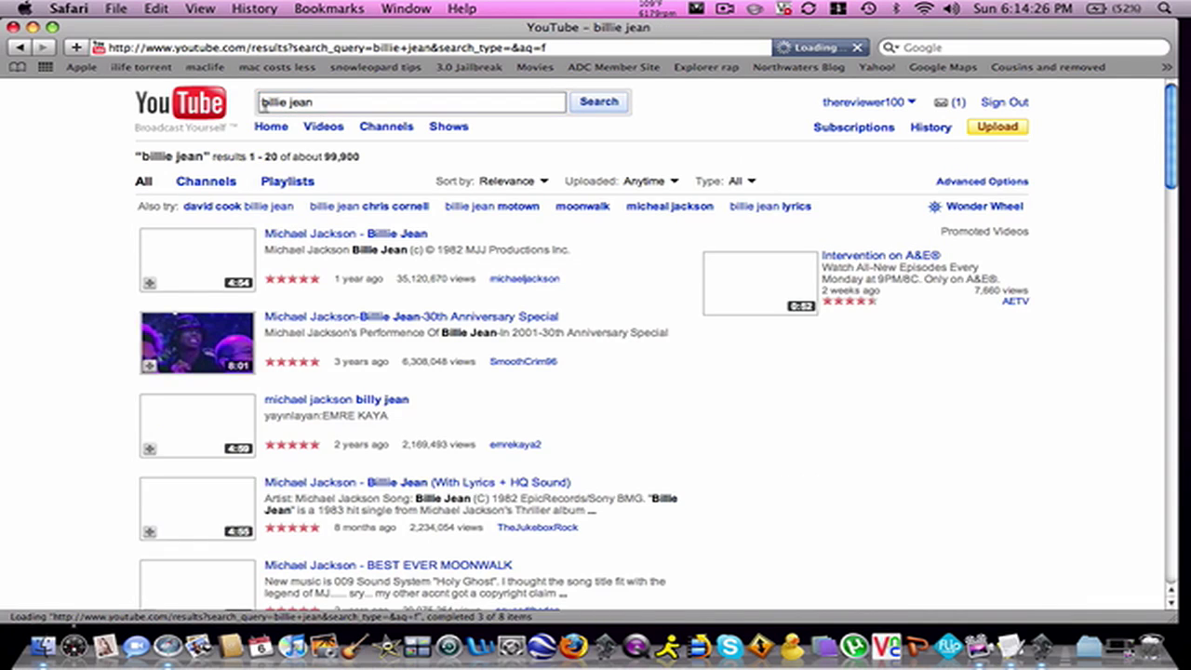
click(312, 240)
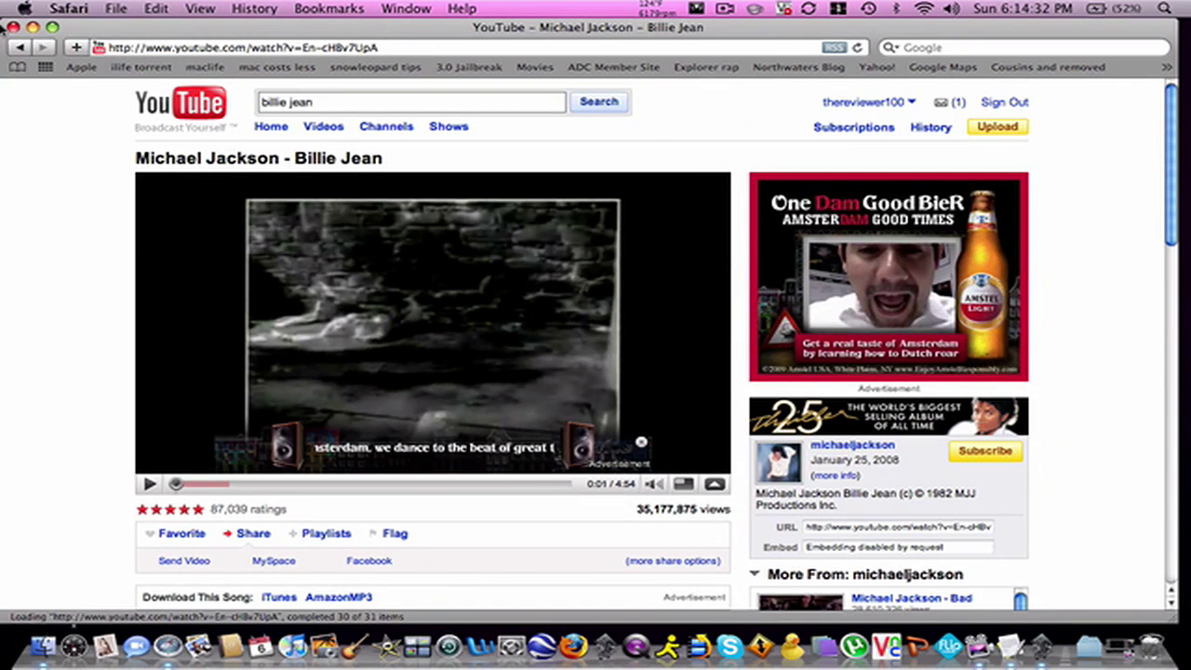
Start hijacking Safari with the Safari Session, letting Safari relaunch, and move the window lower left.
click(31, 26)
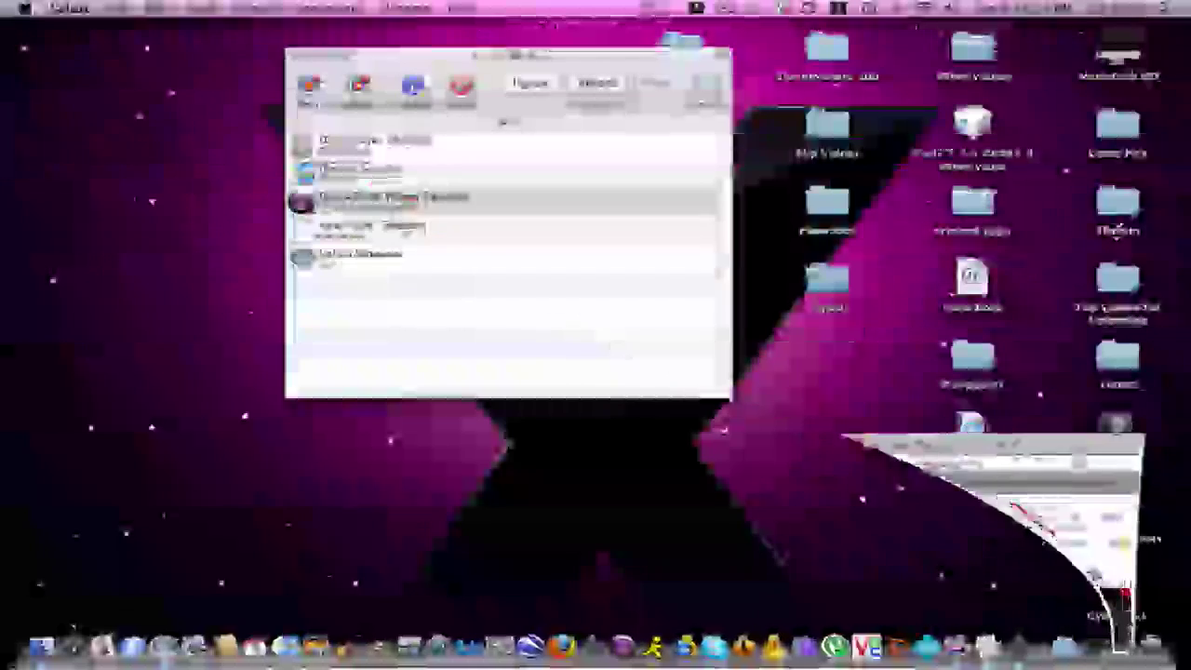
click(385, 216)
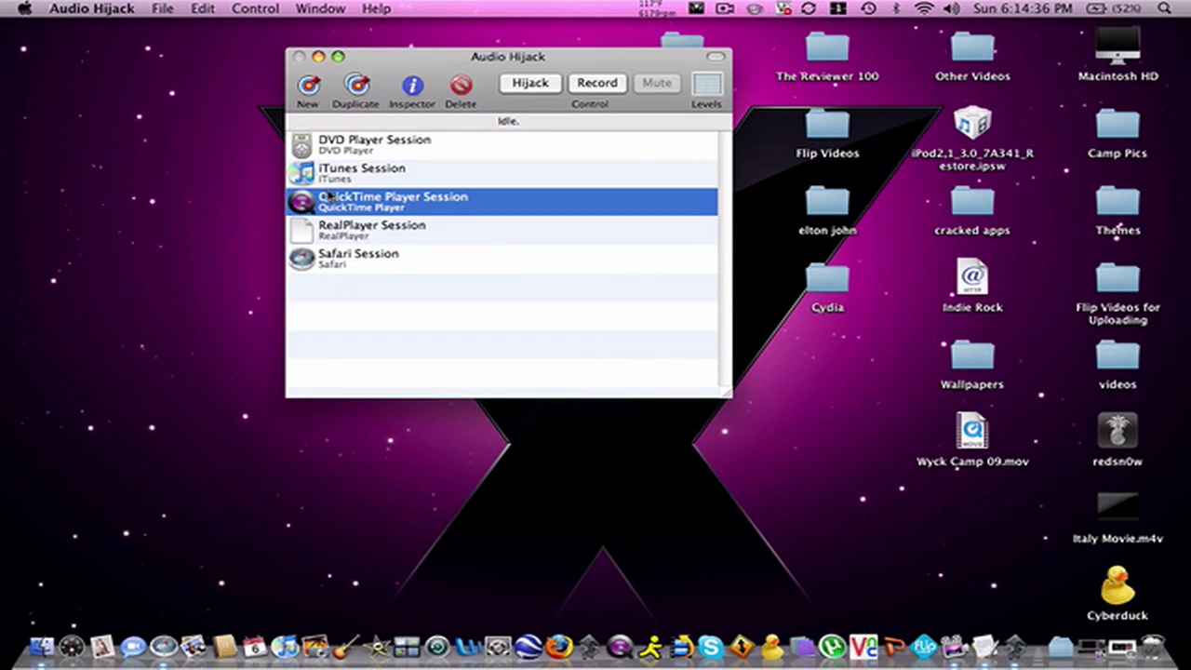
click(344, 265)
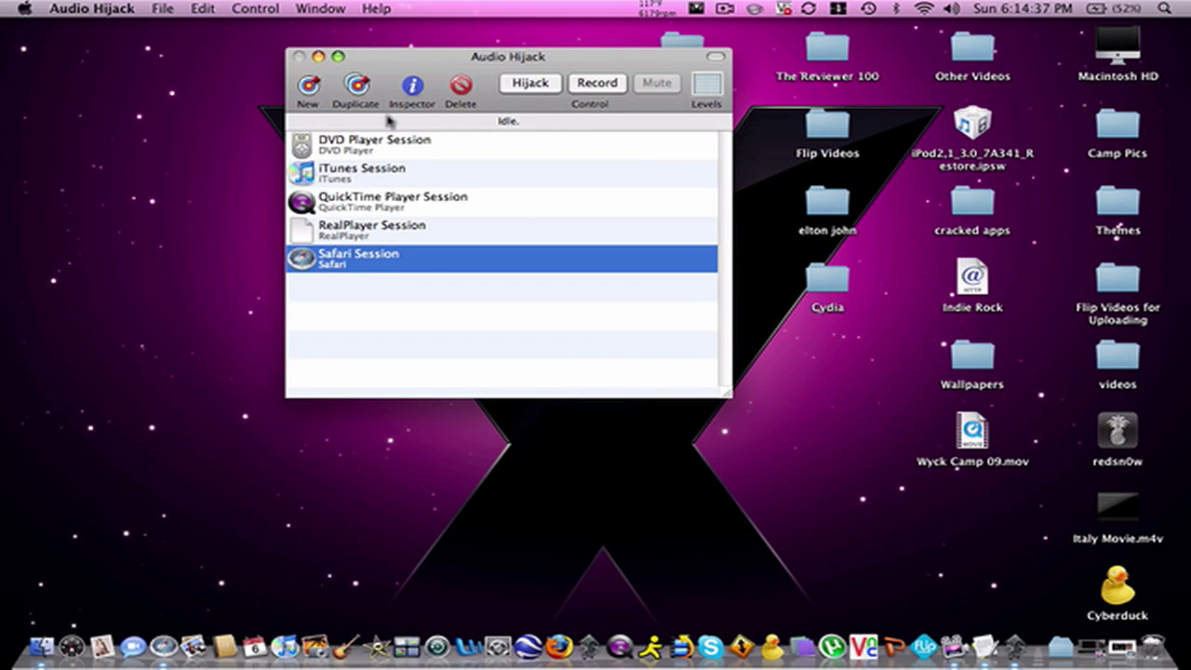
click(535, 83)
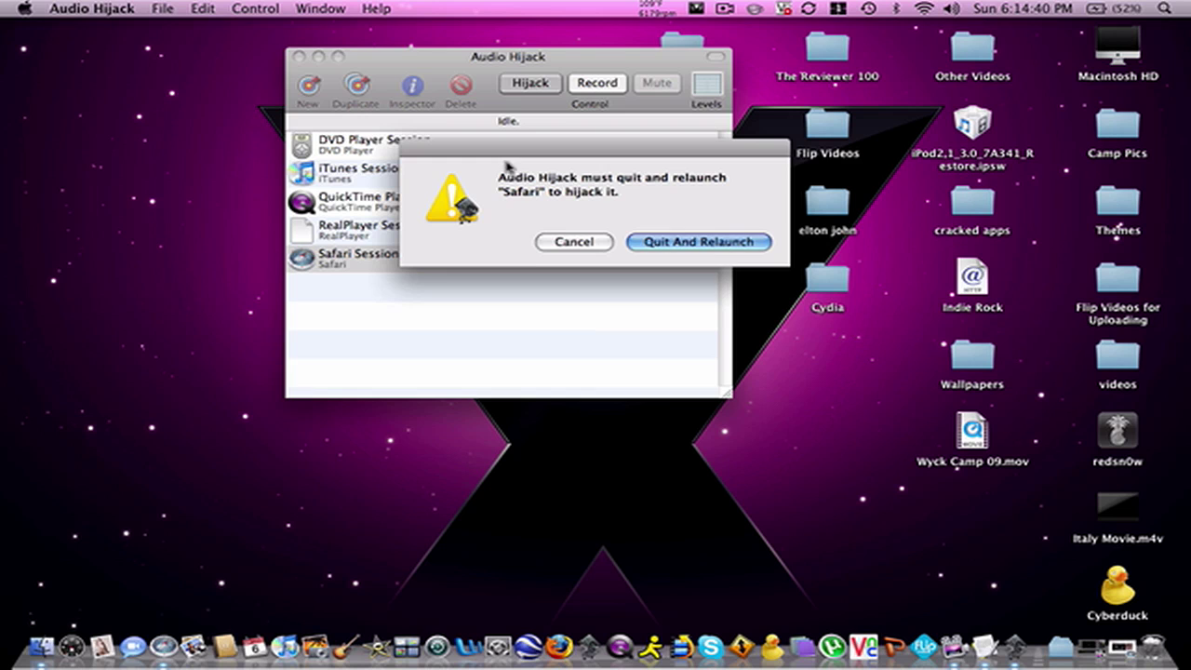
click(661, 243)
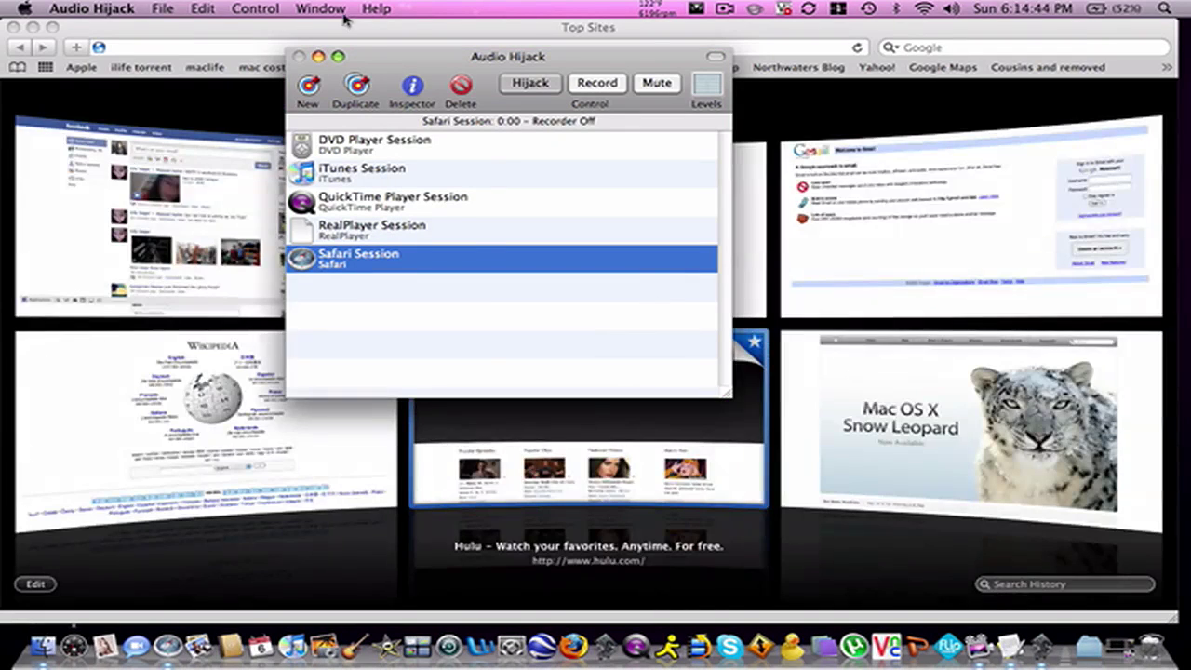
drag(519, 69, 315, 220)
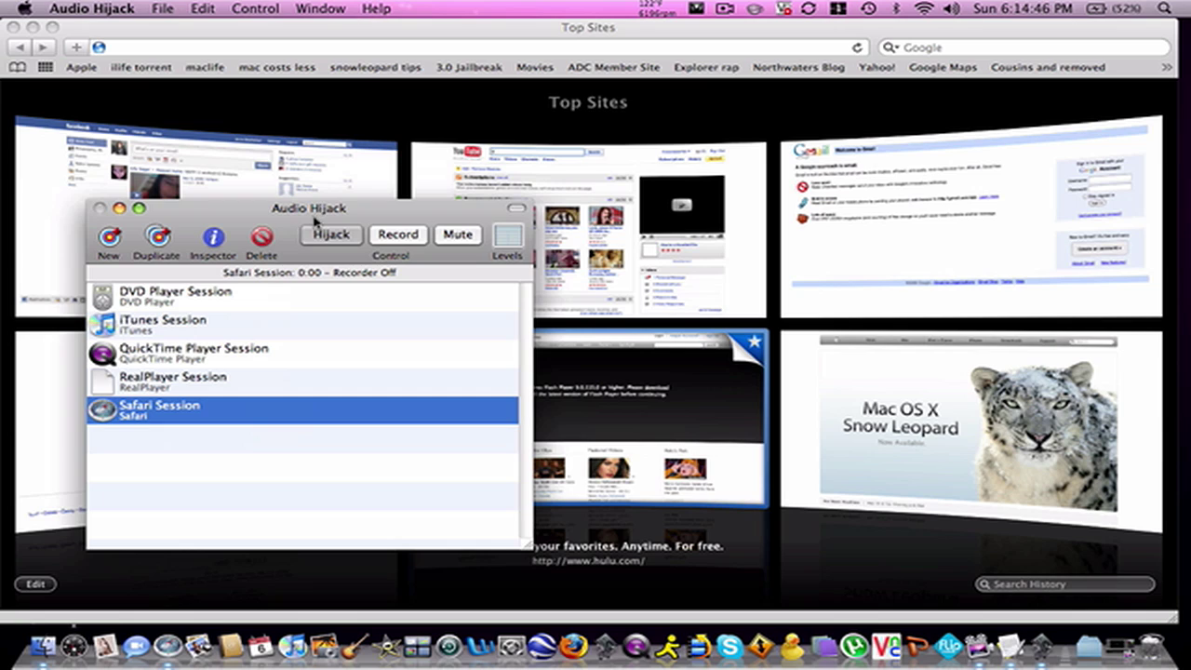
Reopen the Michael Jackson – Billie Jean video via a 'billie jean' YouTube search.
click(426, 49)
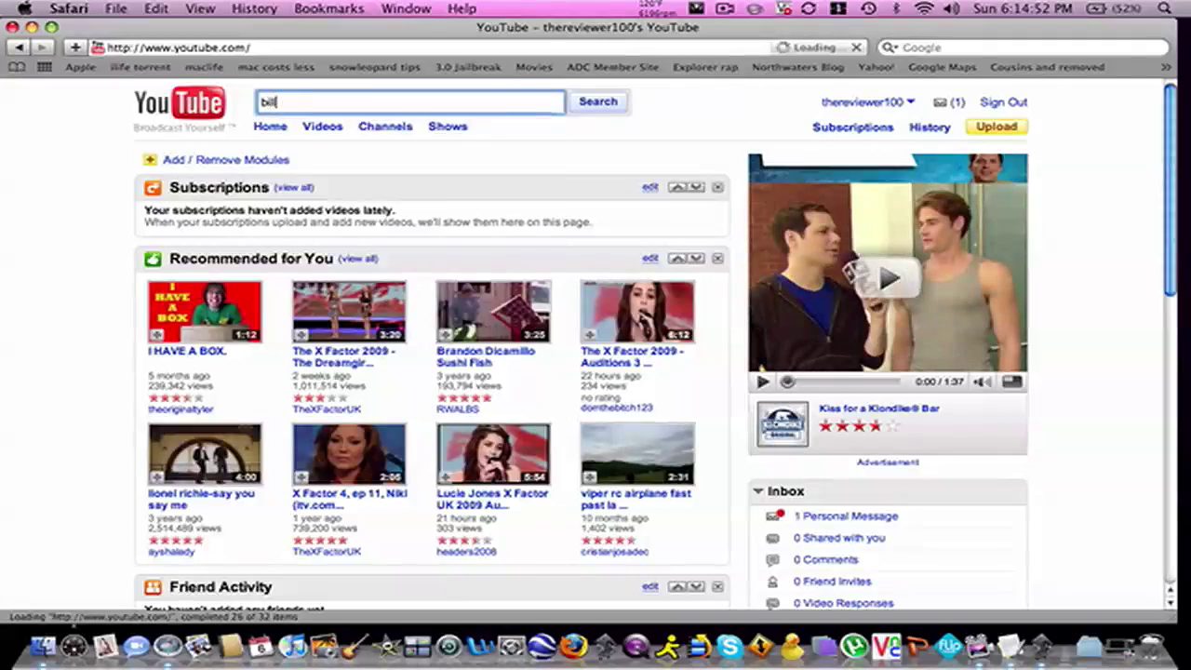
text(ie jean)
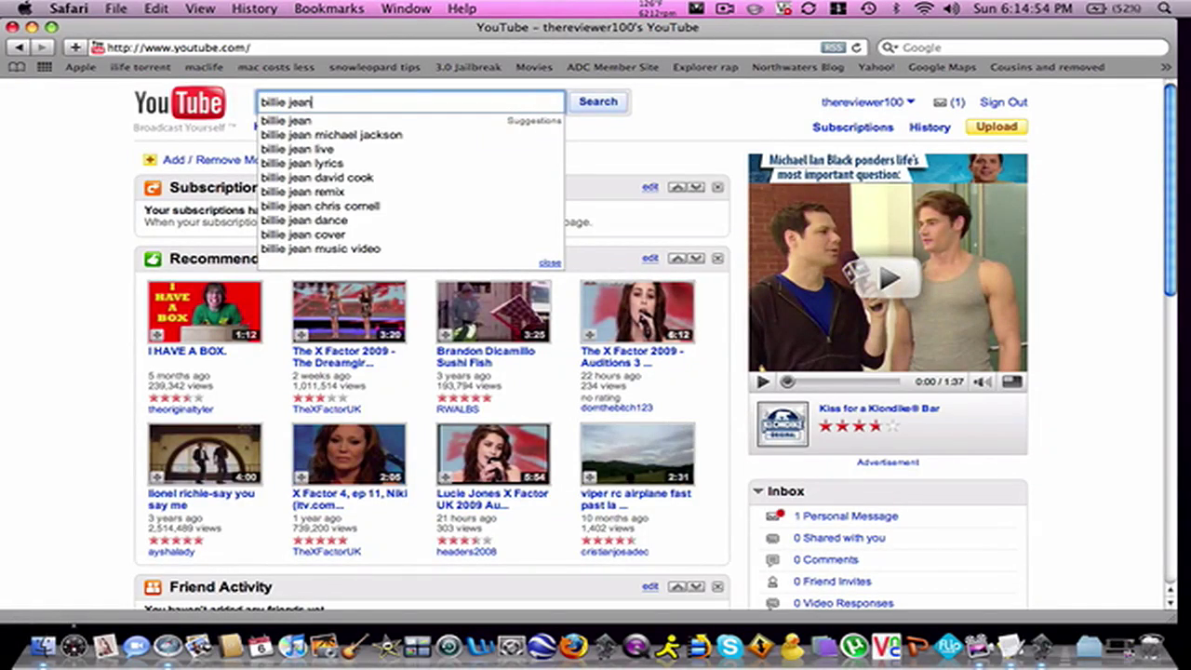
key(Return)
drag(302, 35, 467, 35)
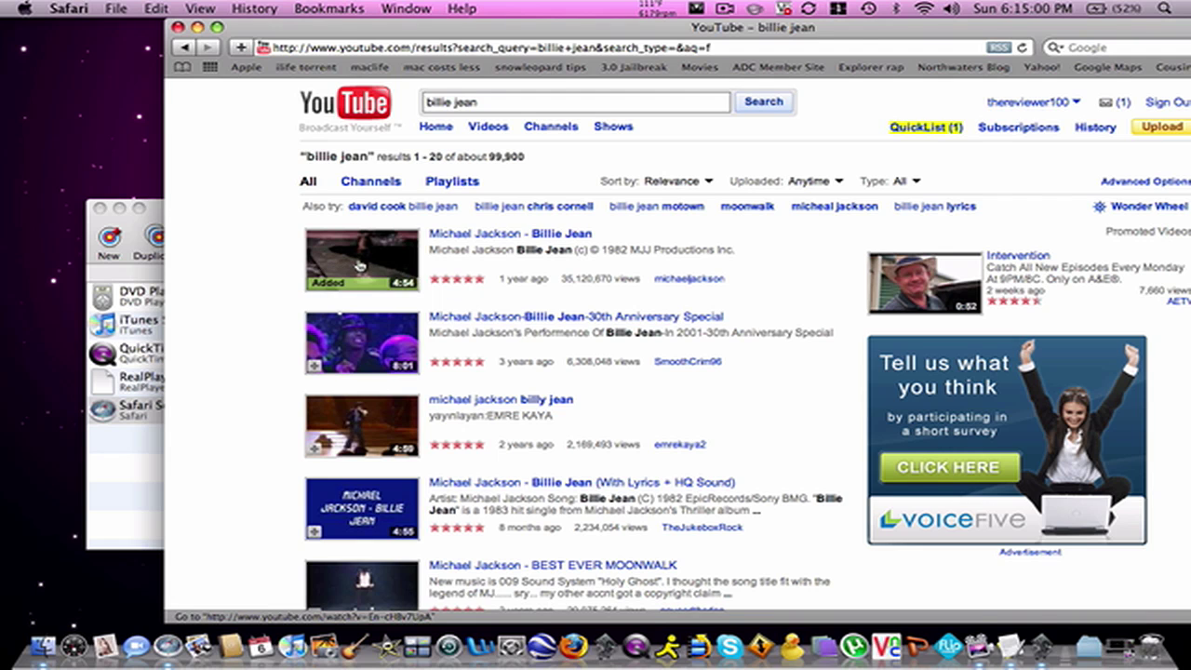
click(361, 267)
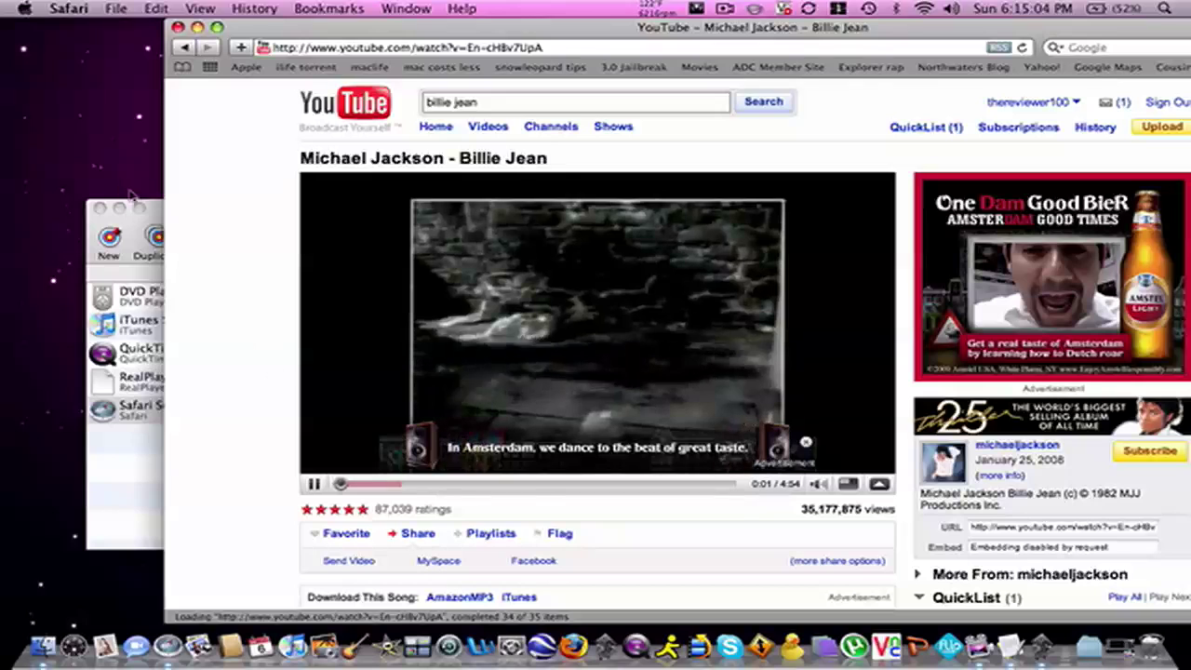
Start recording the Safari Session in Audio Hijack and raise the system volume.
click(151, 207)
click(397, 234)
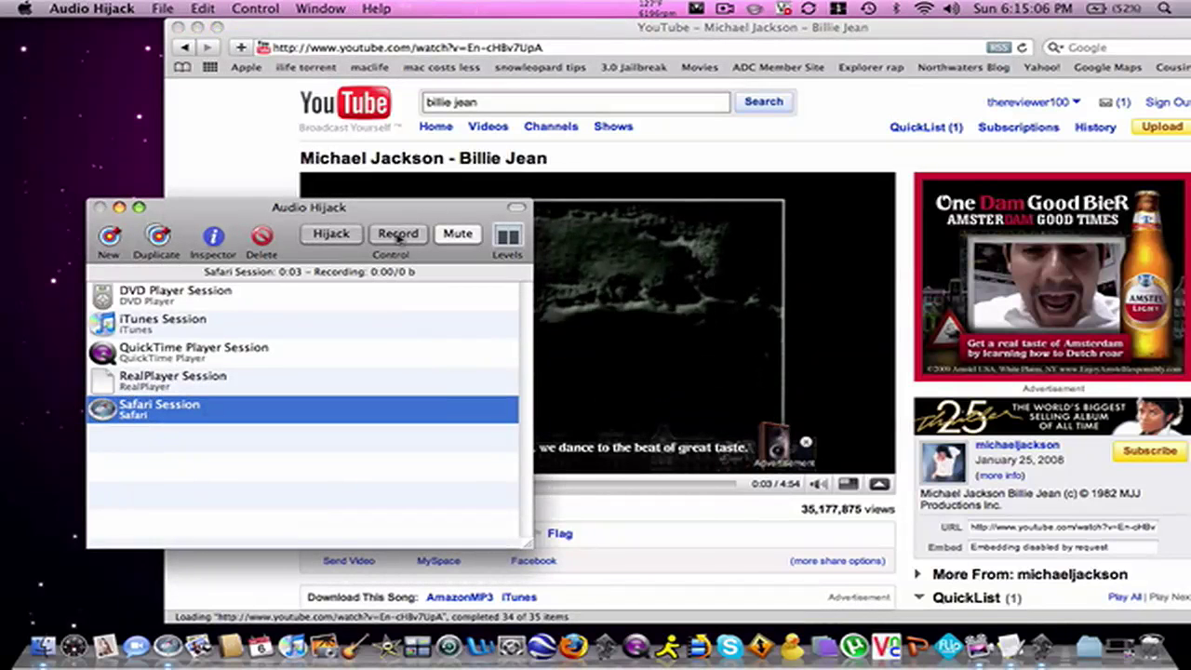
key(XF86AudioRaiseVolume)
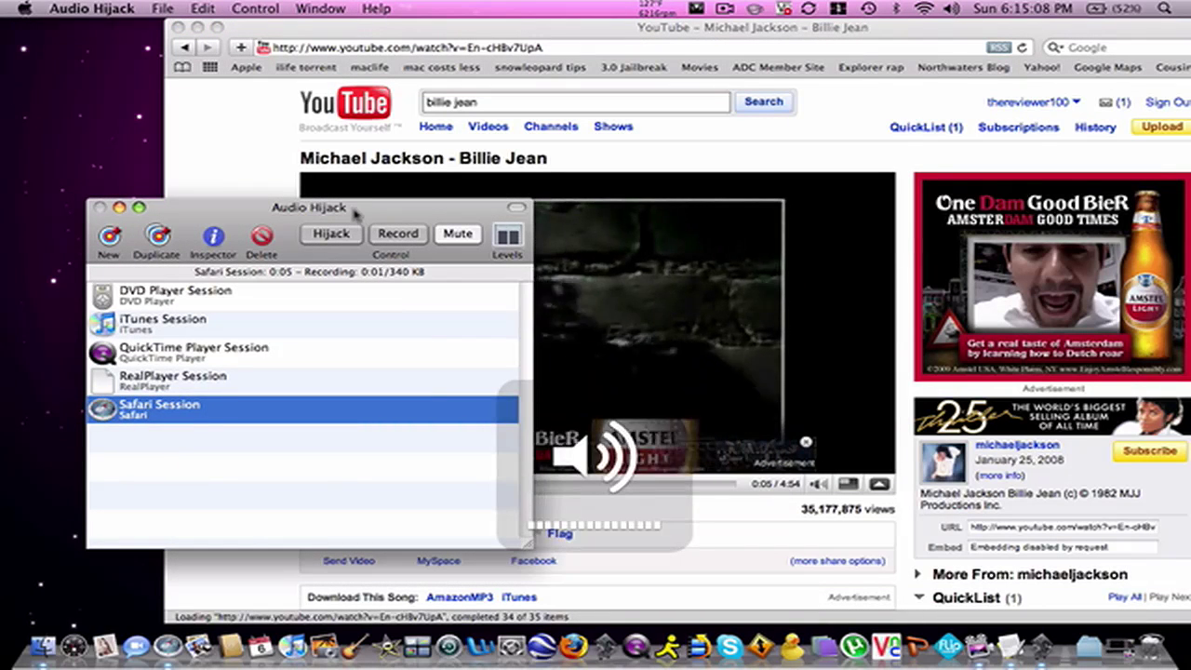
Pause the Billie Jean video at 0:09 and move Safari to the right.
click(688, 161)
click(609, 328)
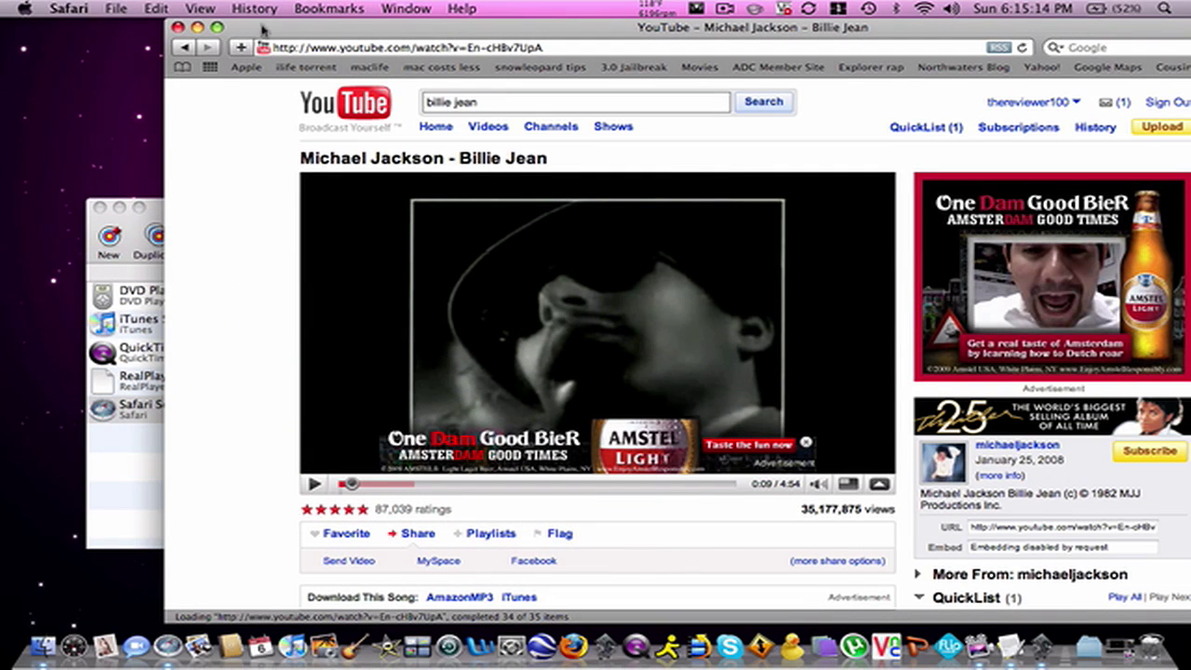
drag(264, 31, 623, 46)
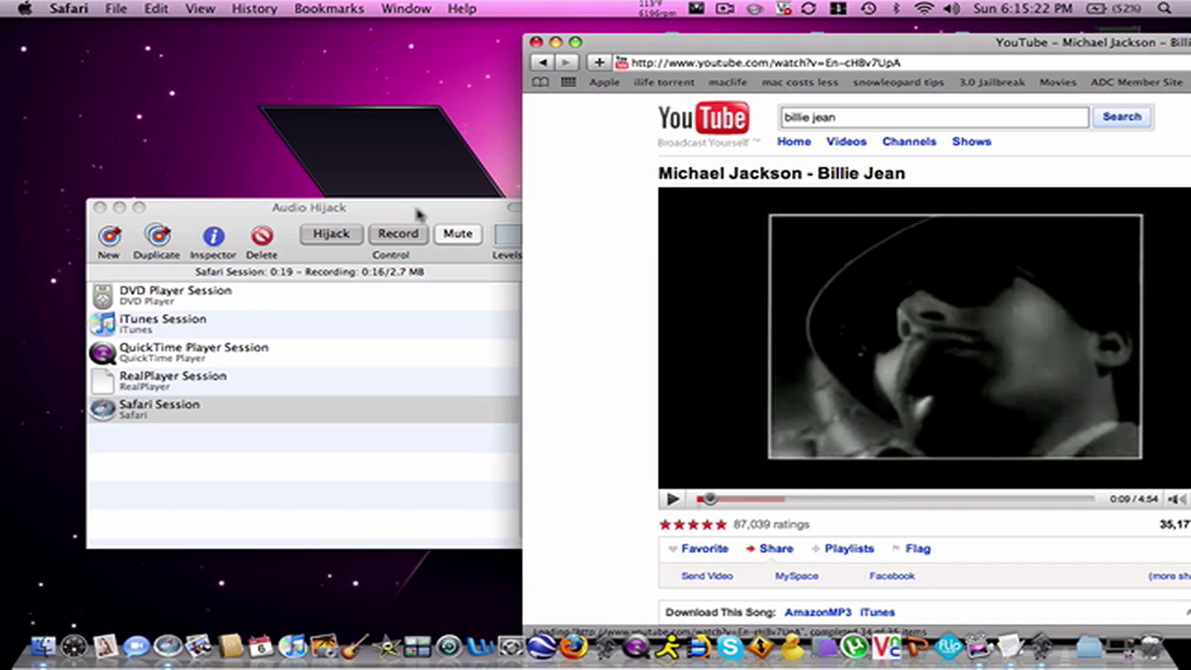
Stop recording and reveal the ~/Music/Audio Hijack save folder from the session's Recording settings.
click(418, 214)
click(400, 233)
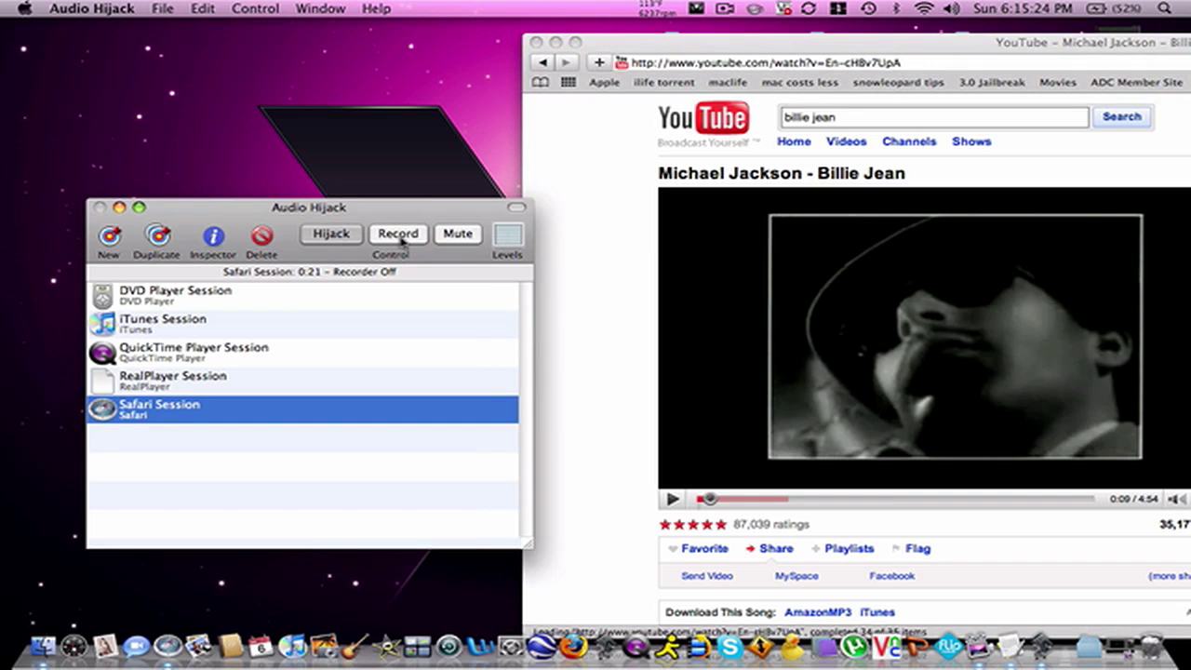
click(223, 244)
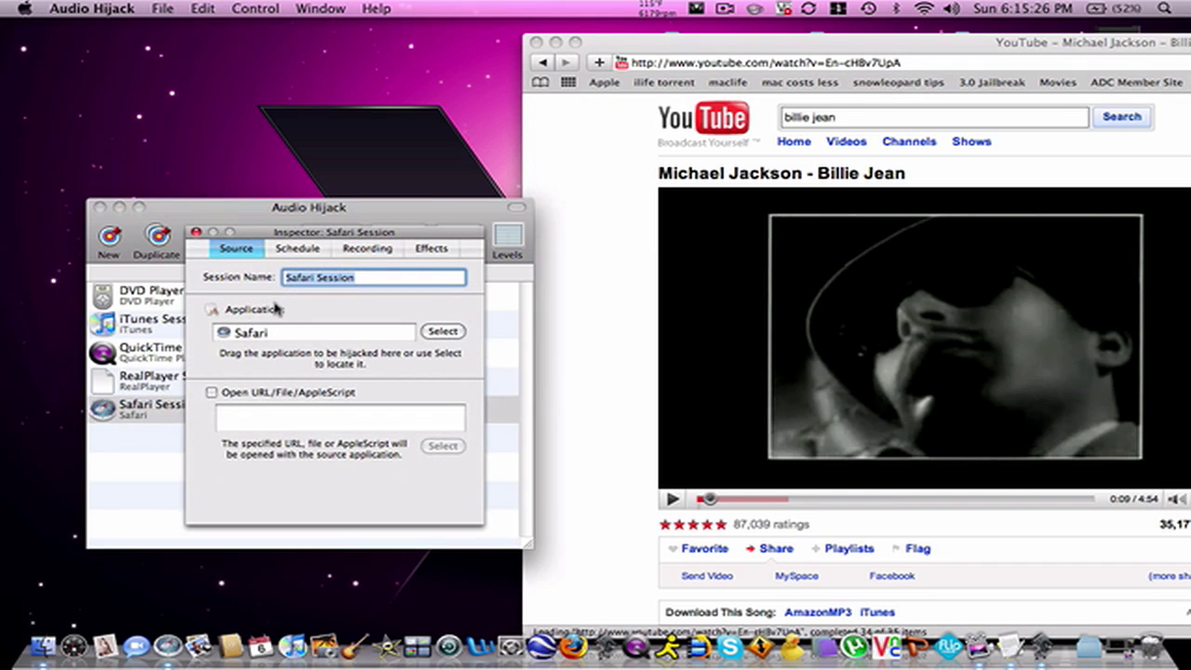
click(389, 251)
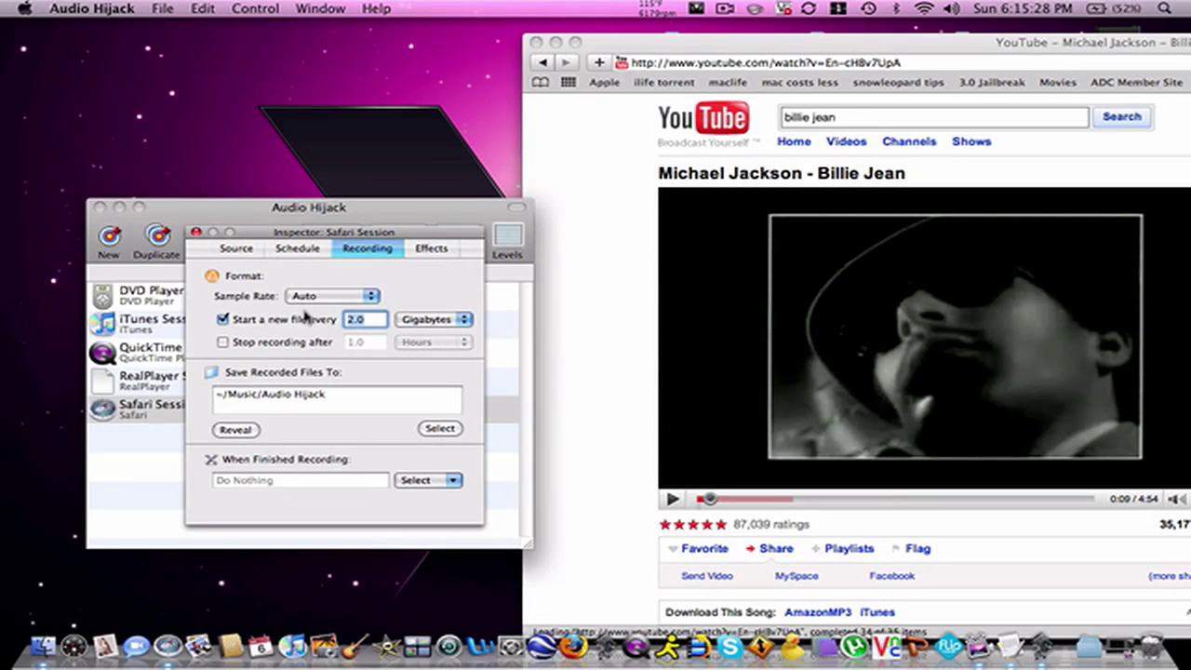
click(235, 430)
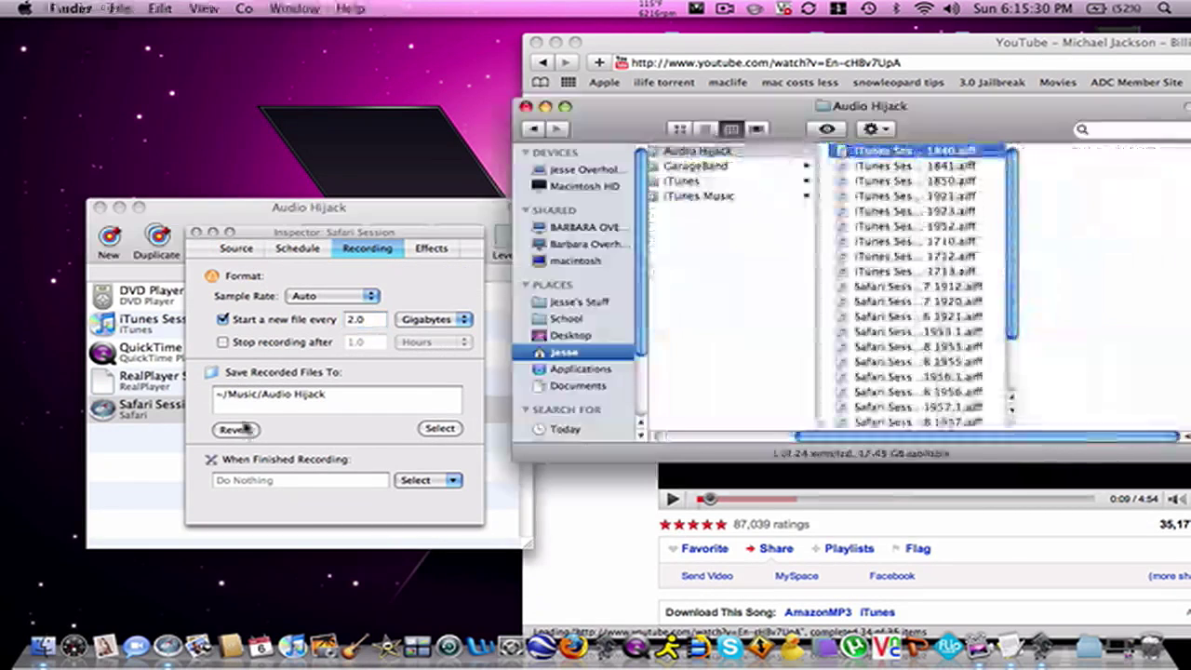
Open a recording to launch iTunes and move the Audio Hijack folder window left.
double_click(865, 154)
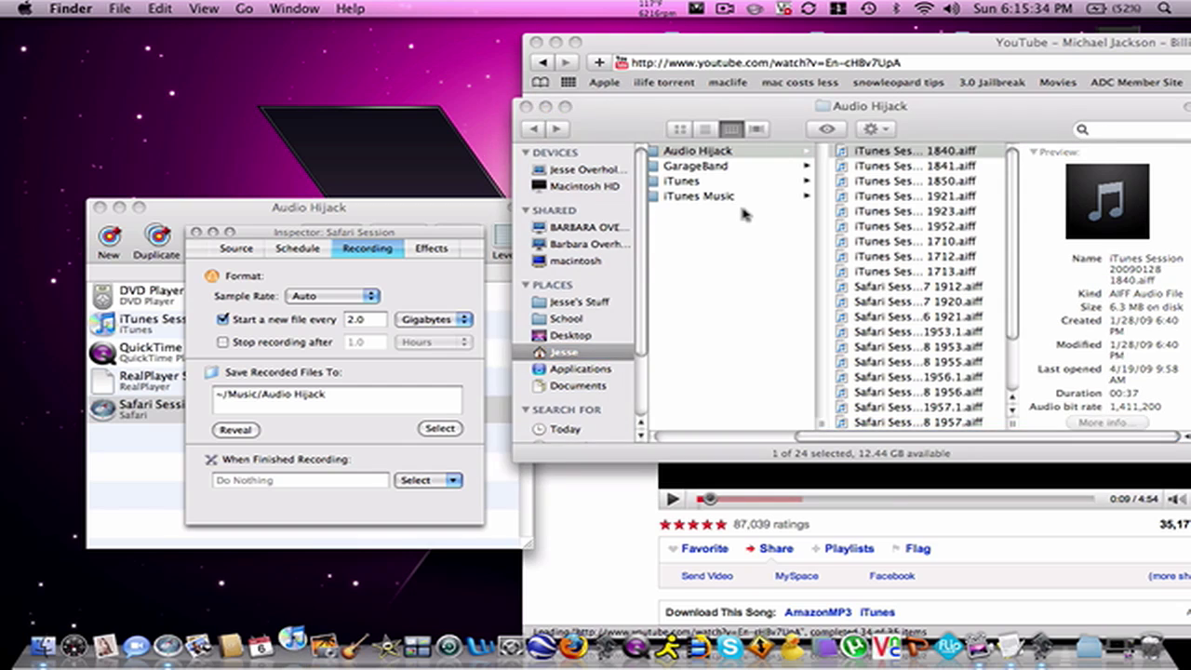
scroll(837, 186, left, 3)
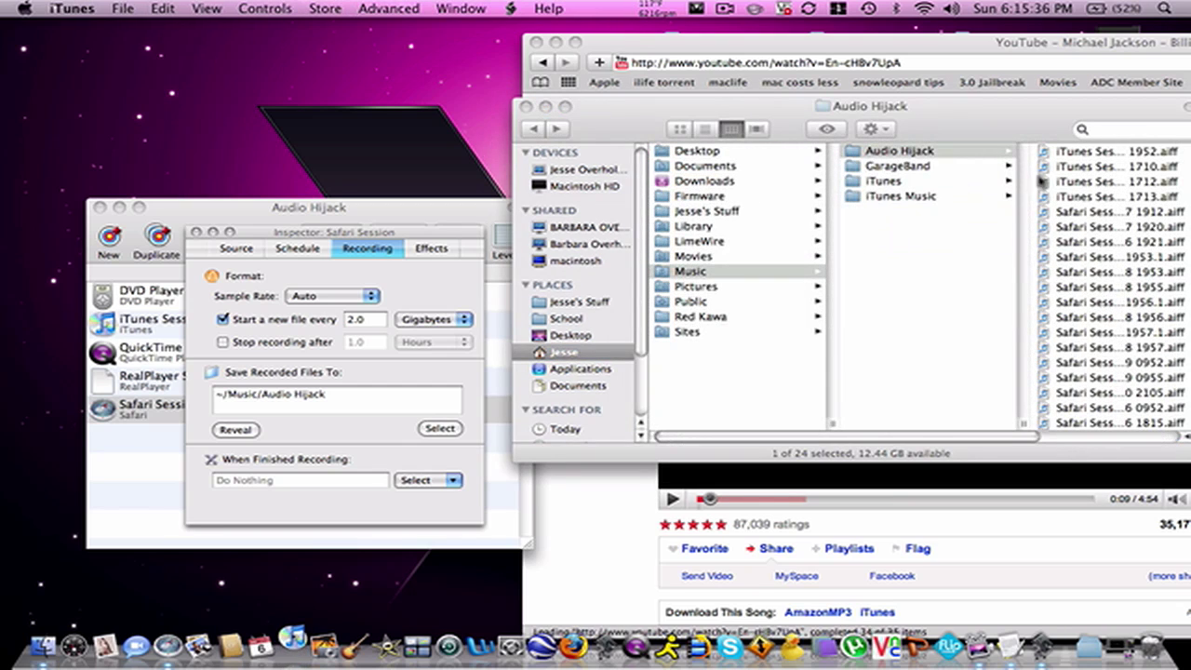
drag(1057, 113, 620, 93)
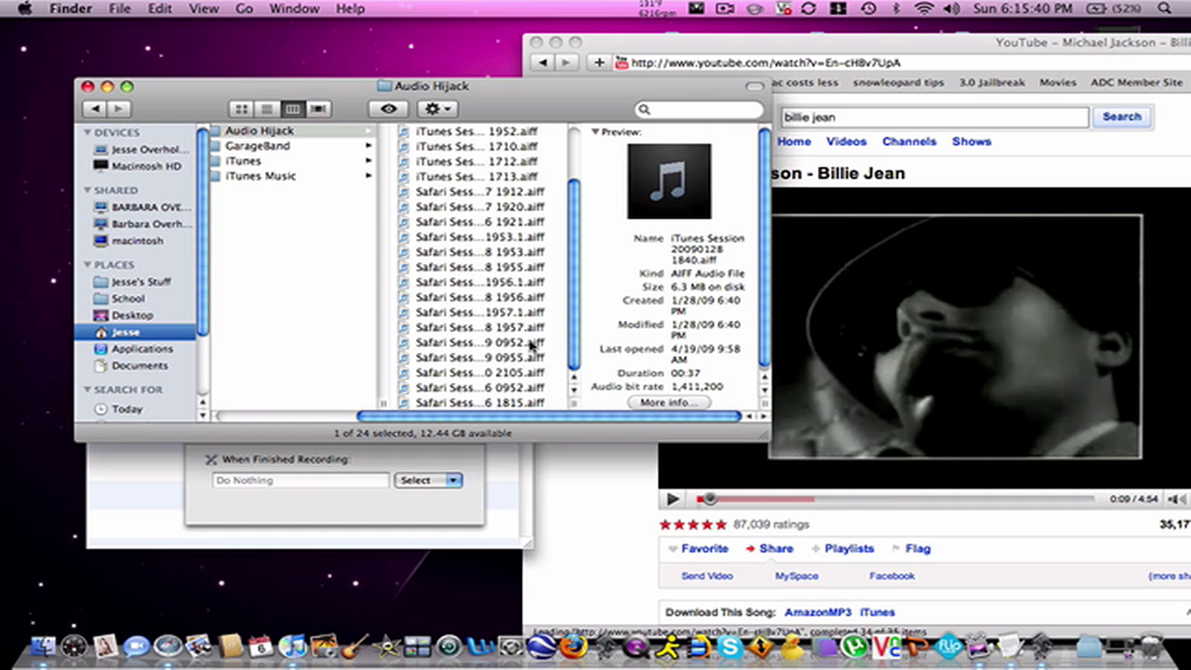
Hide iTunes and play the new Safari Session 20090906 1815.aiff recording in it.
click(531, 402)
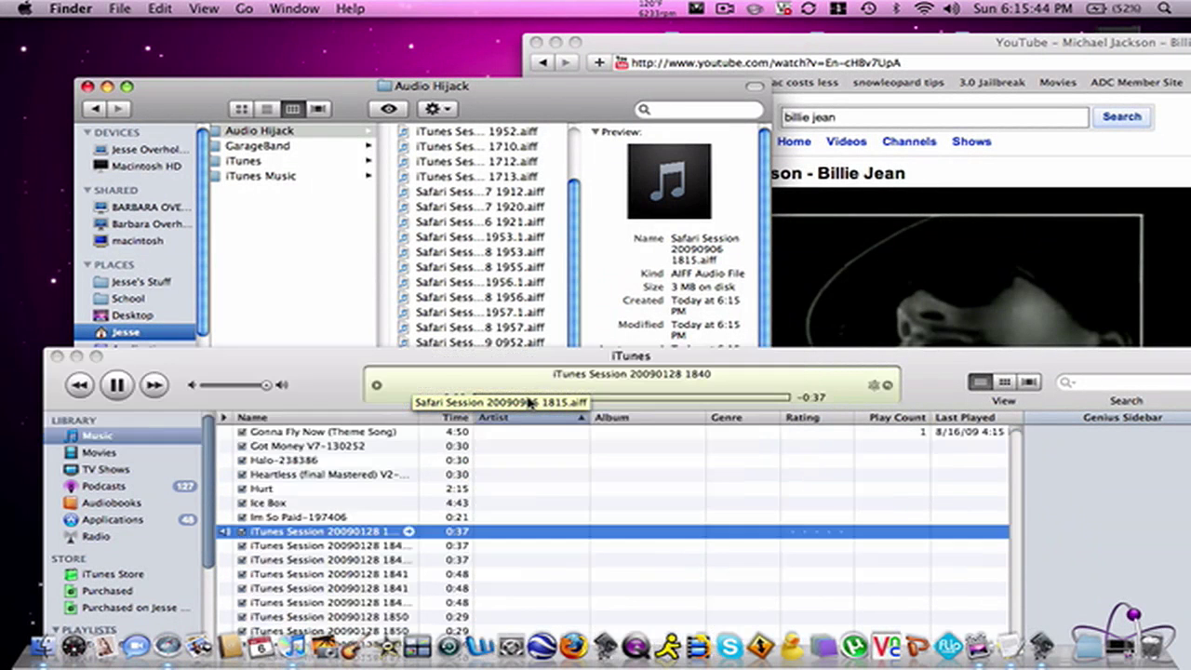
click(114, 380)
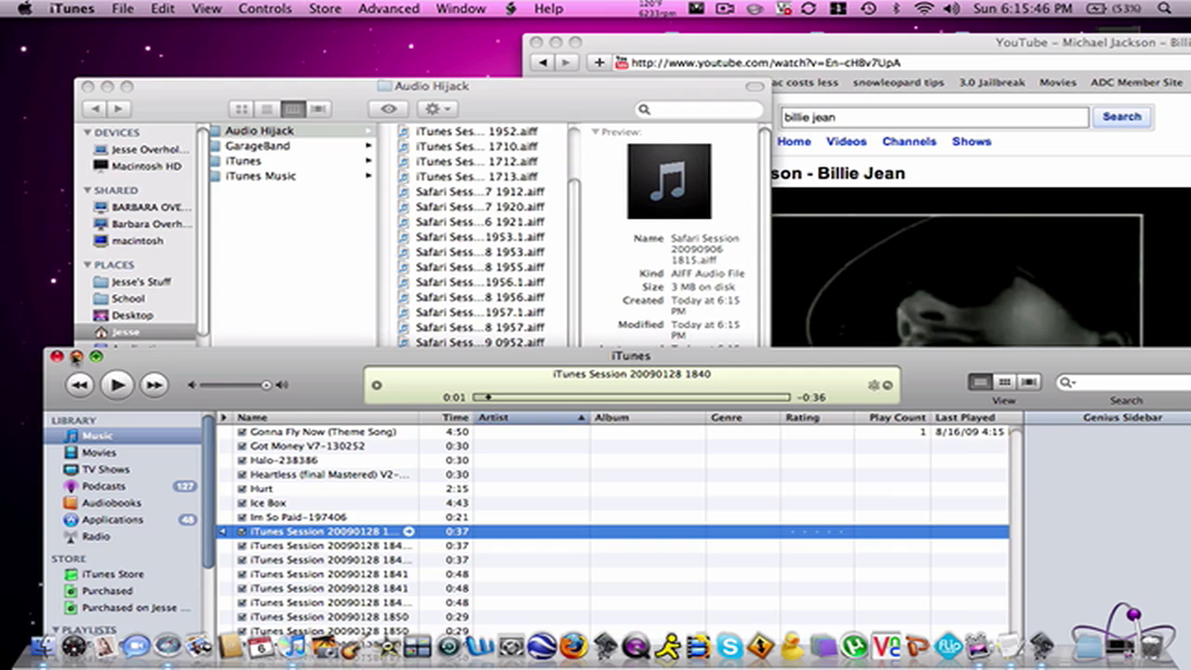
key(super+m)
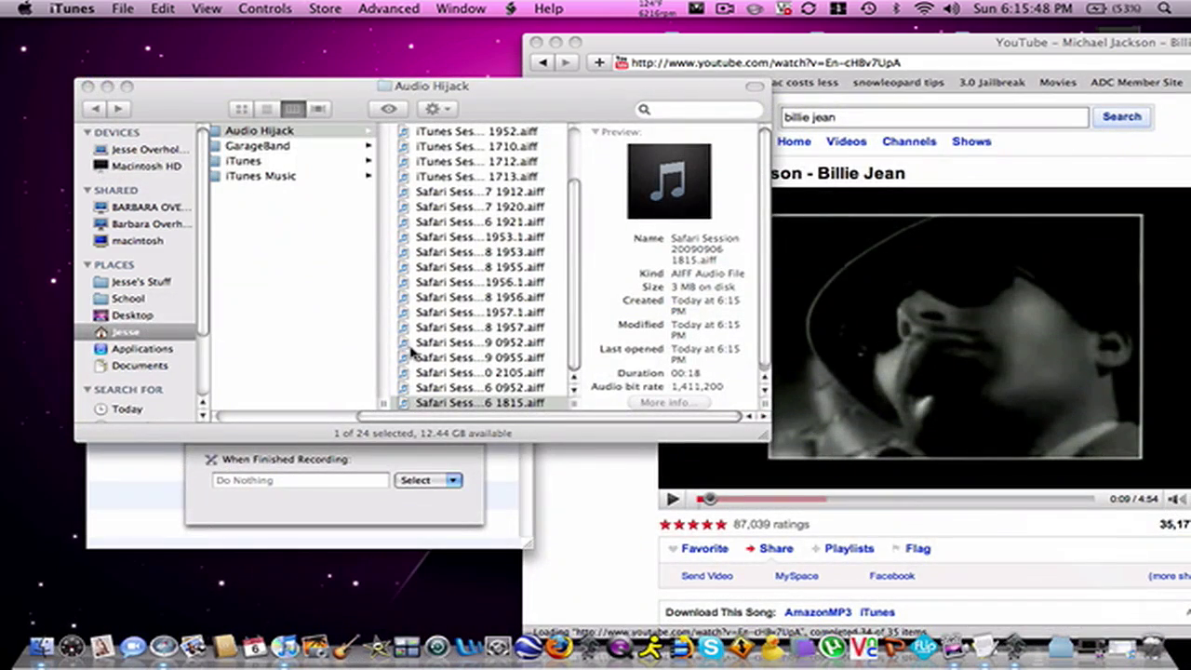
double_click(423, 404)
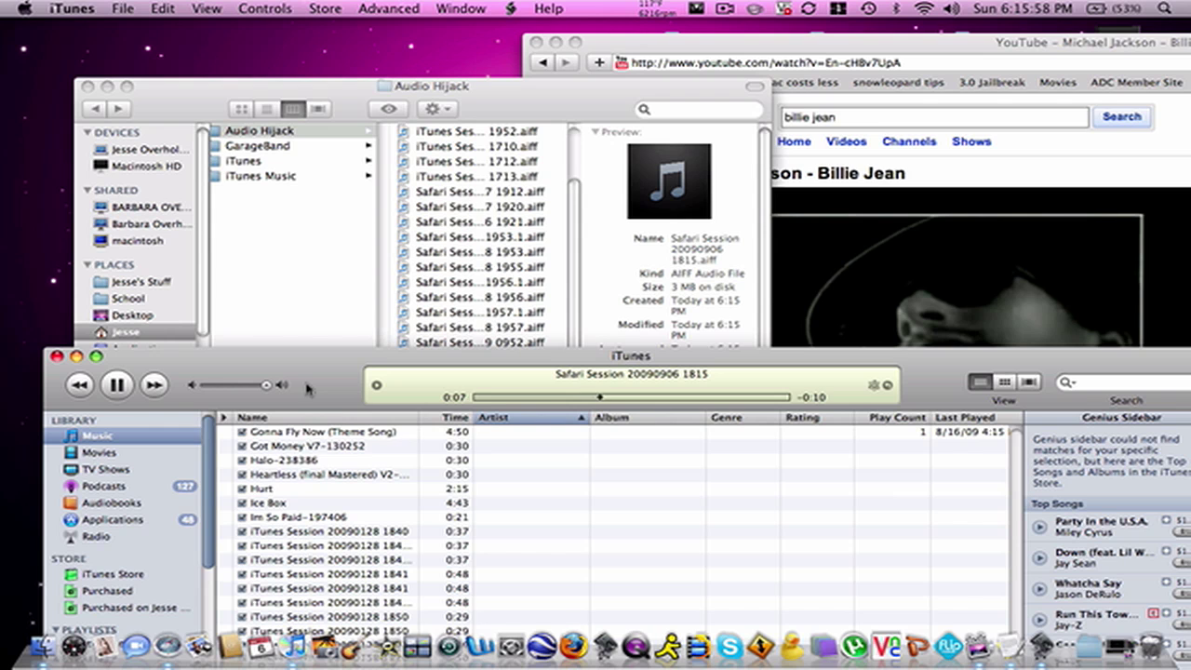
click(242, 345)
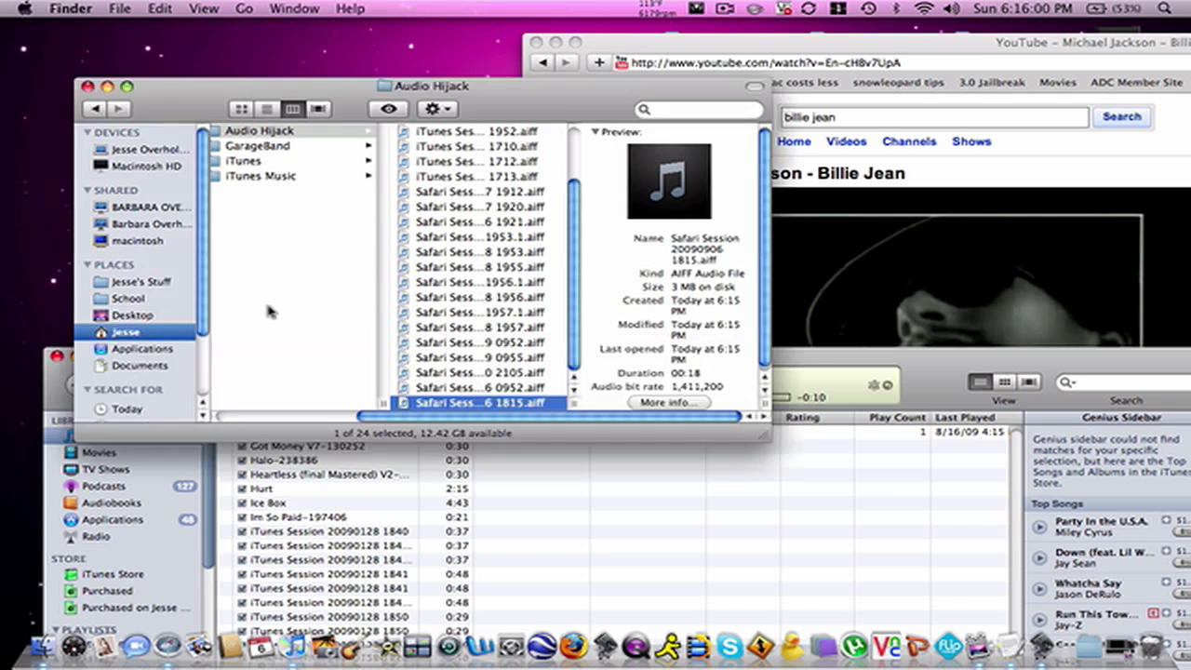
Move and hide Safari's video window, then return to Finder on the desktop.
drag(841, 51, 491, 6)
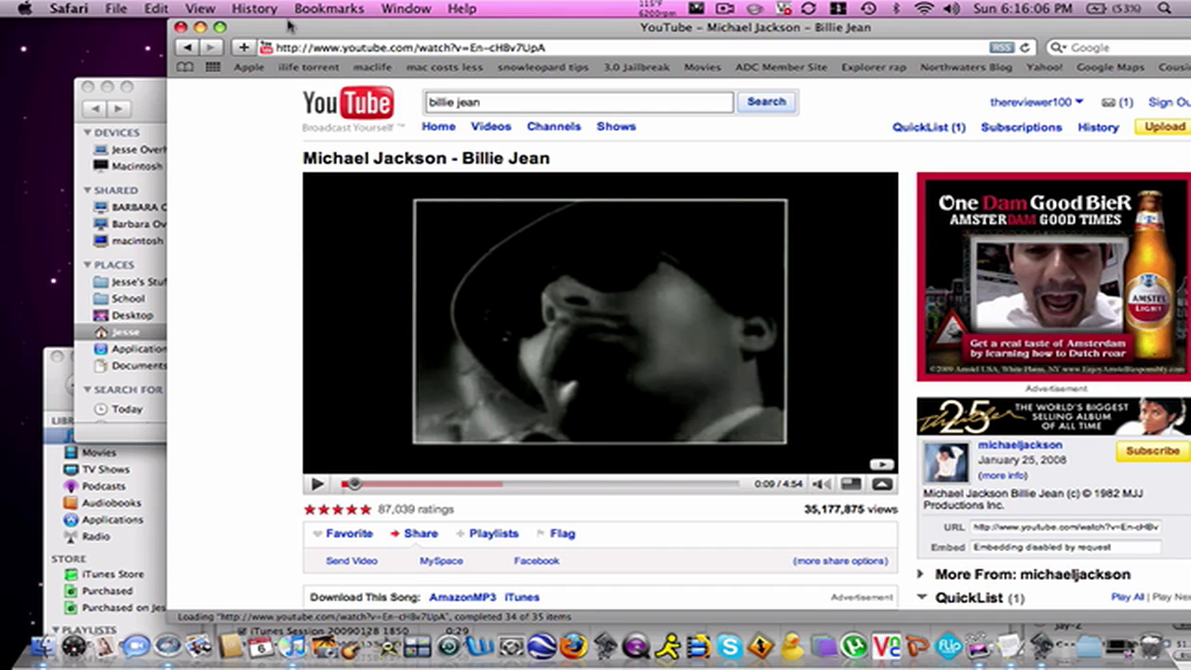
key(super+w)
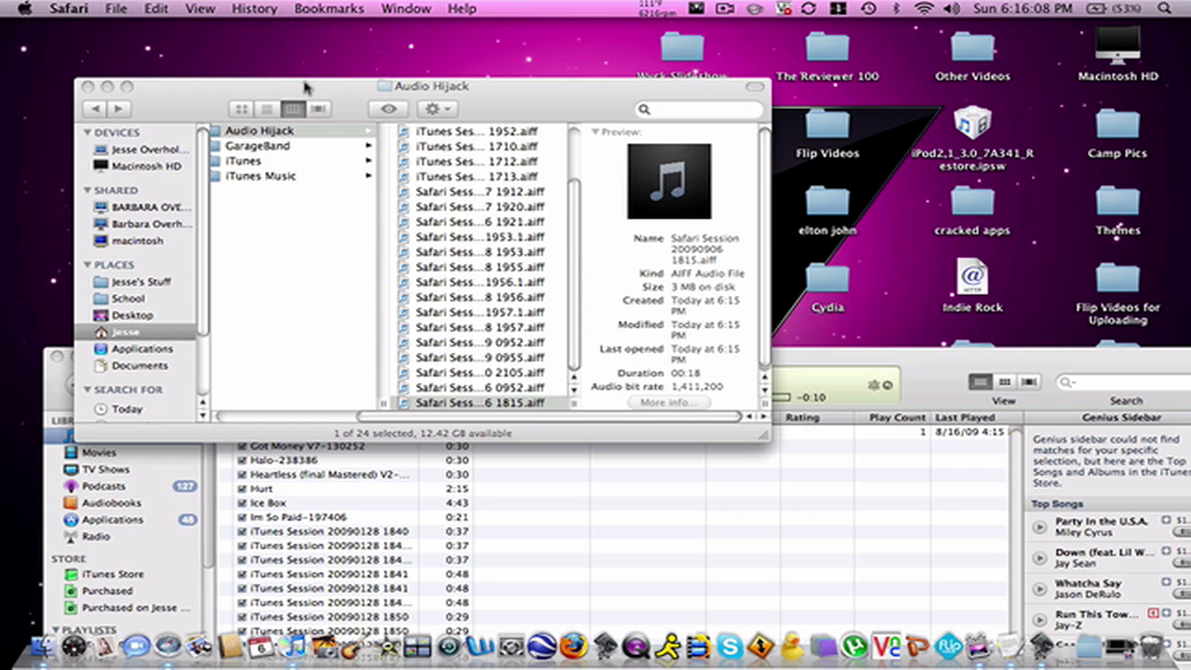
click(584, 124)
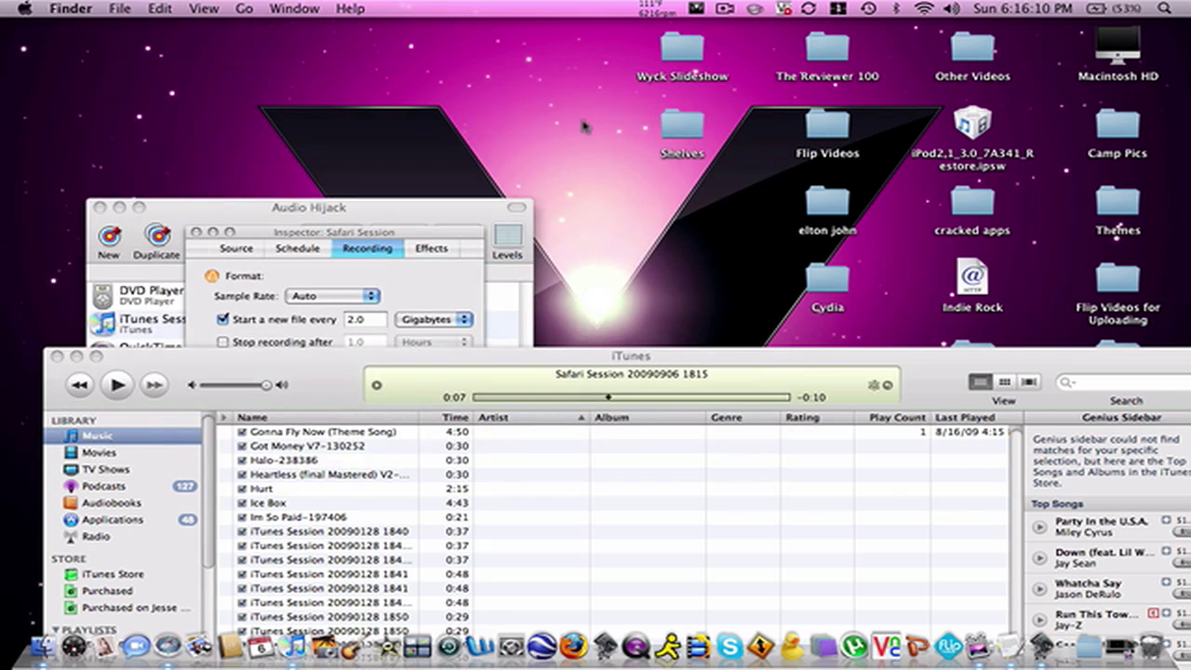